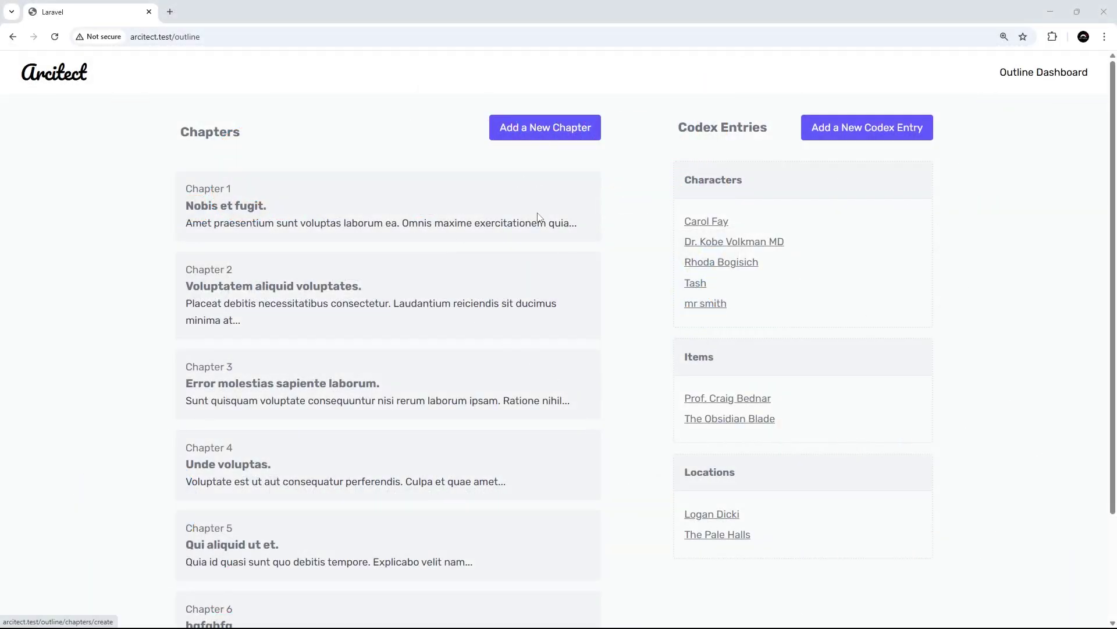
Open the new-chapter modal, close it from the dimmed backdrop, and reopen it.
{"action": "left_click", "coordinate": [536, 136]}
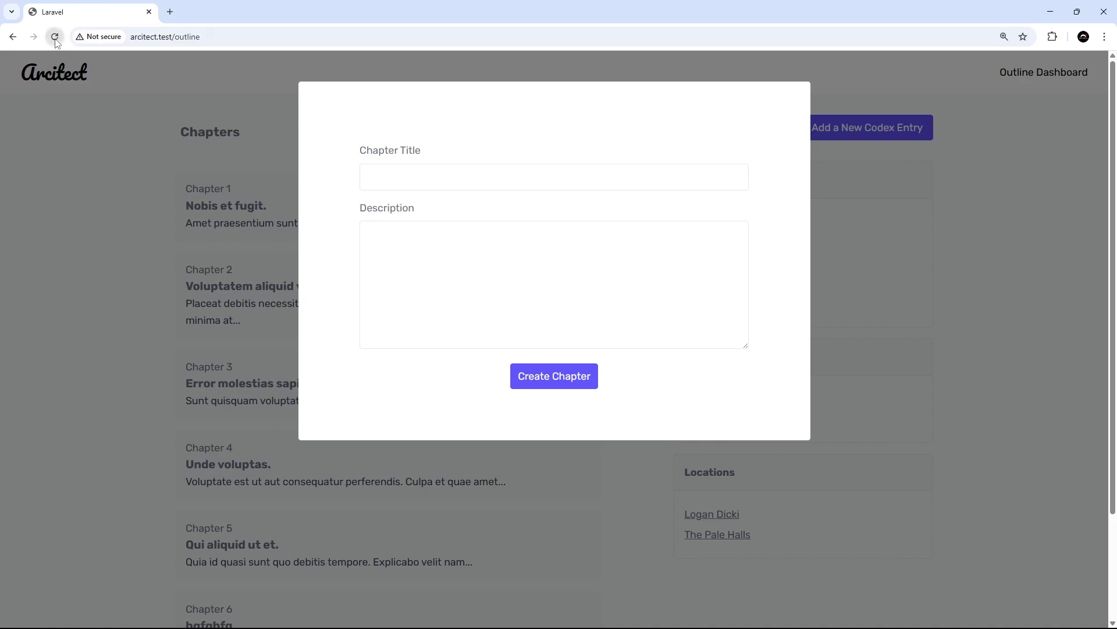
{"action": "left_click", "coordinate": [105, 174]}
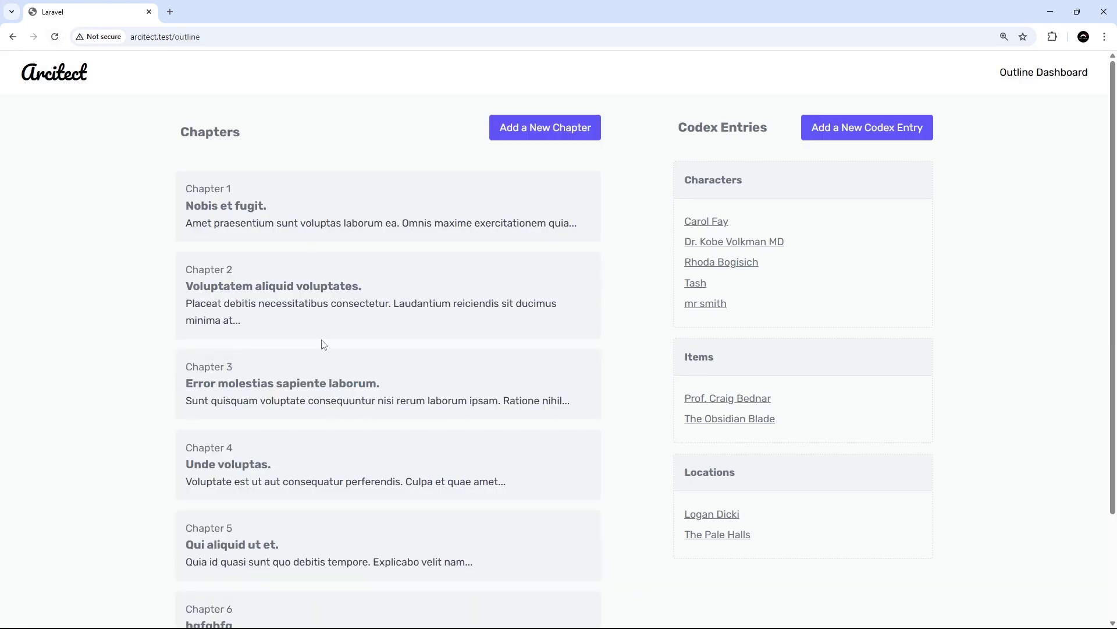
{"action": "left_click", "coordinate": [515, 134]}
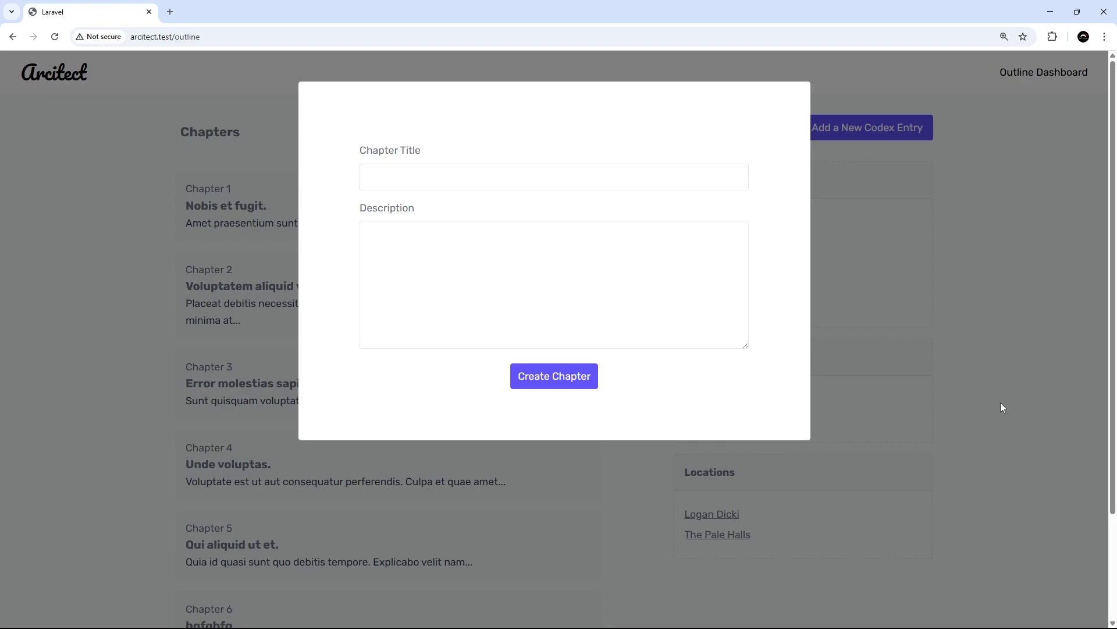
{"action": "key", "text": "alt+Tab"}
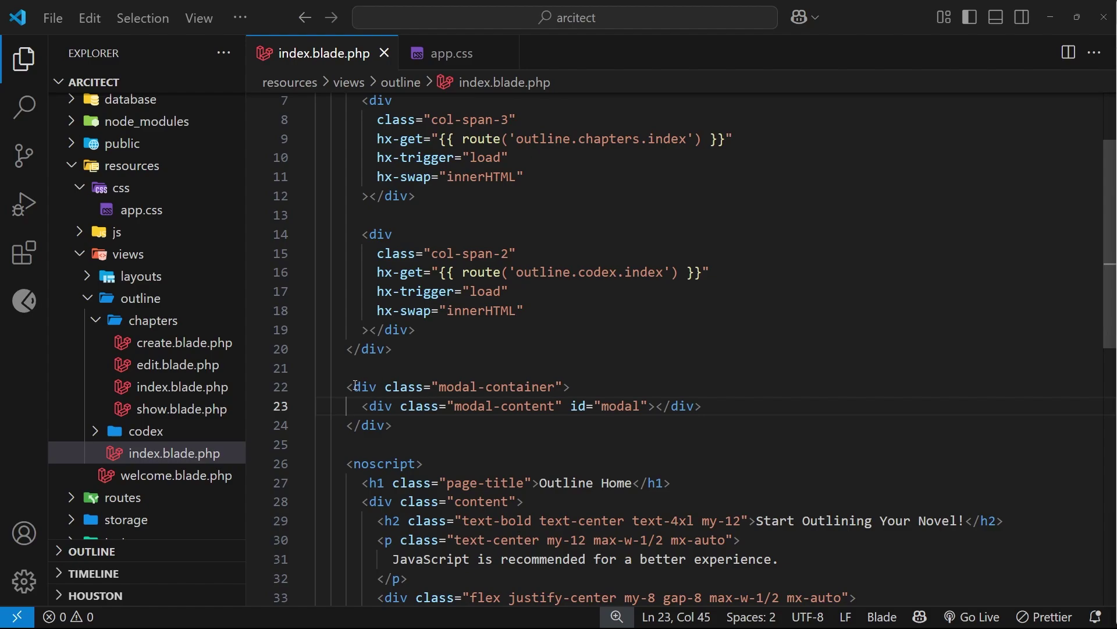
{"action": "left_click_drag", "start_coordinate": [353, 386], "coordinate": [706, 417]}
{"action": "key", "text": "Down"}
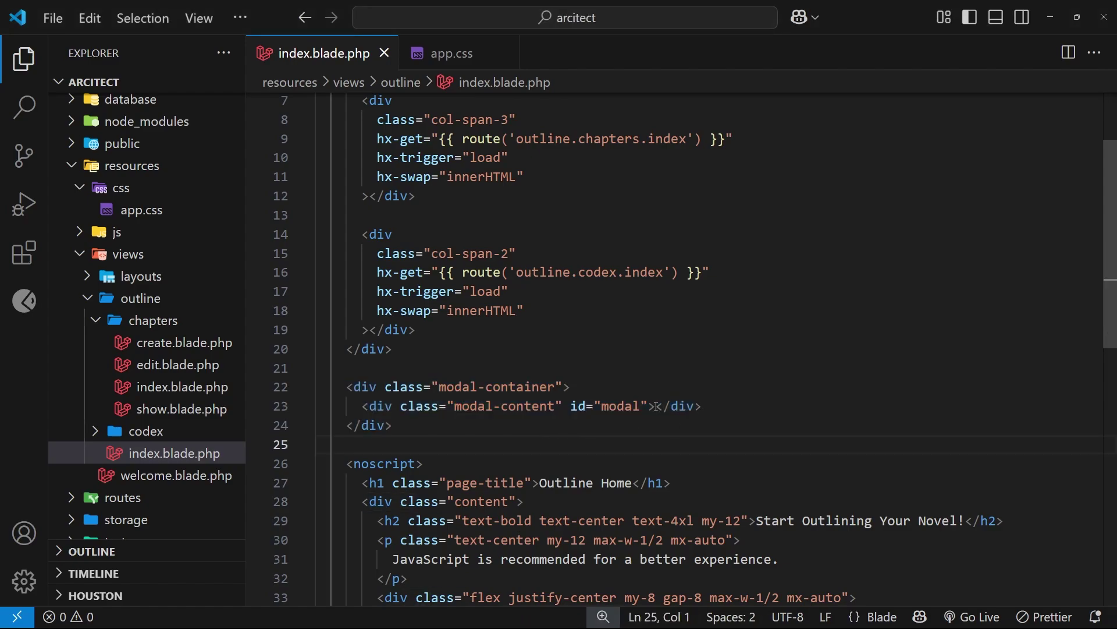
{"action": "left_click", "coordinate": [656, 406]}
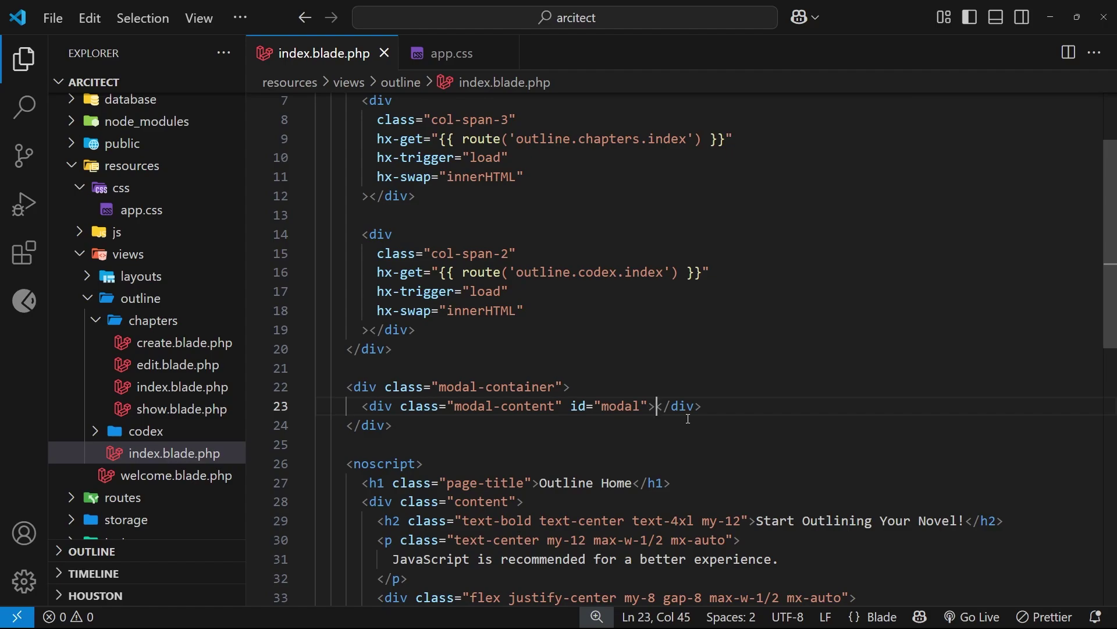
{"action": "left_click", "coordinate": [454, 56]}
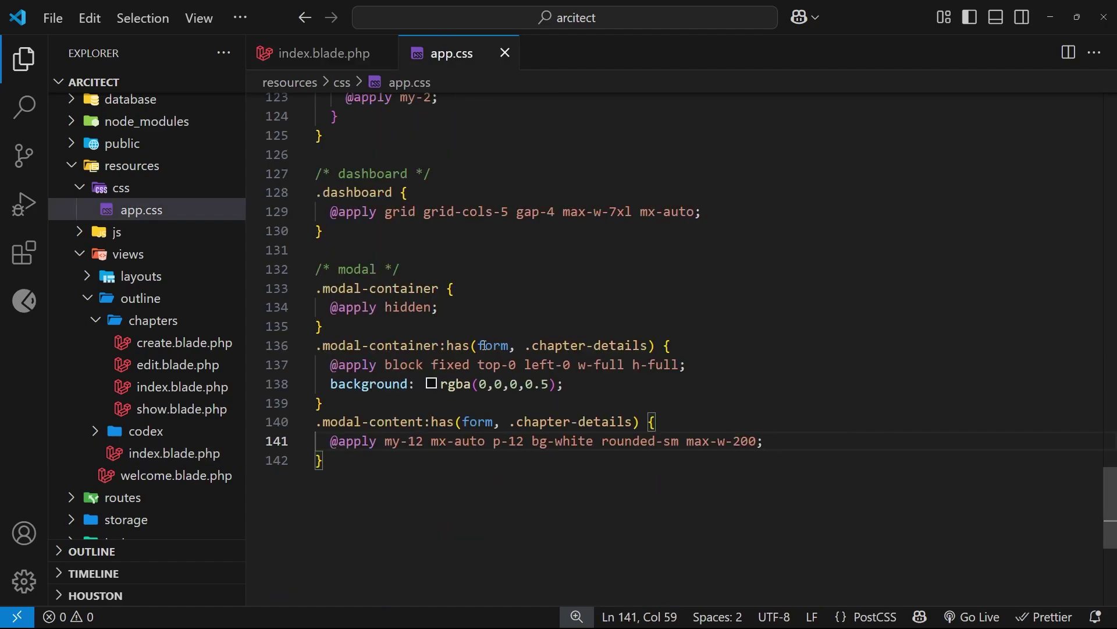
{"action": "double_click", "coordinate": [481, 346]}
{"action": "left_click_drag", "start_coordinate": [539, 346], "coordinate": [641, 345]}
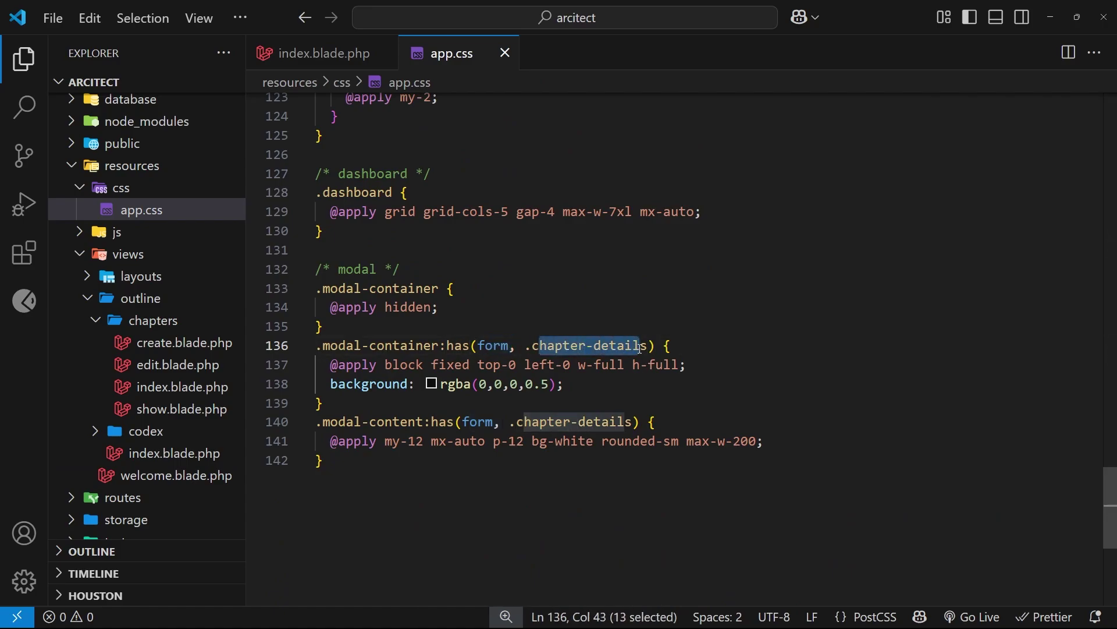
{"action": "left_click", "coordinate": [313, 54]}
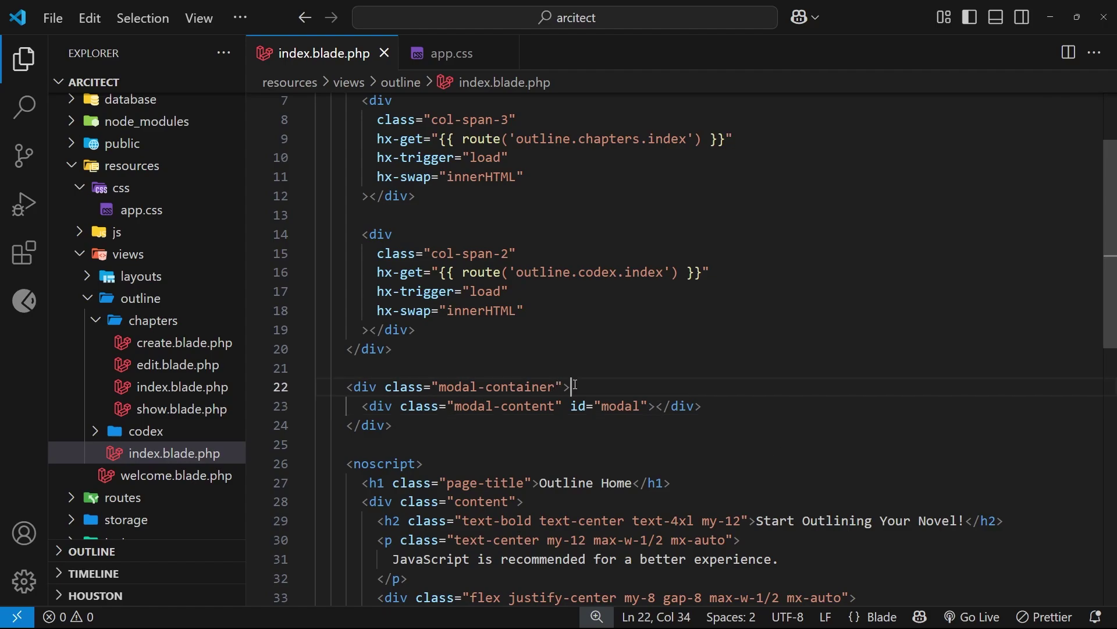
{"action": "left_click_drag", "start_coordinate": [572, 386], "coordinate": [360, 387]}
{"action": "left_click", "coordinate": [689, 463]}
{"action": "left_click", "coordinate": [566, 387]}
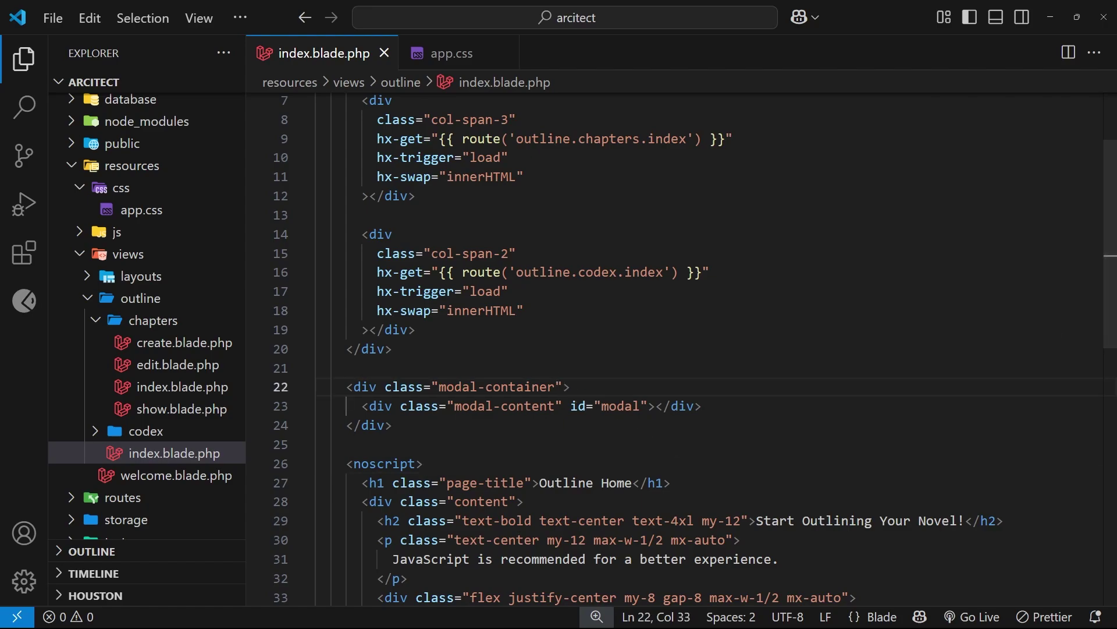
Add attribute lines to the modal-container div and review its class and hx-target.
{"action": "key", "text": "Return"}
{"action": "key", "text": "Return"}
{"action": "key", "text": "Up"}
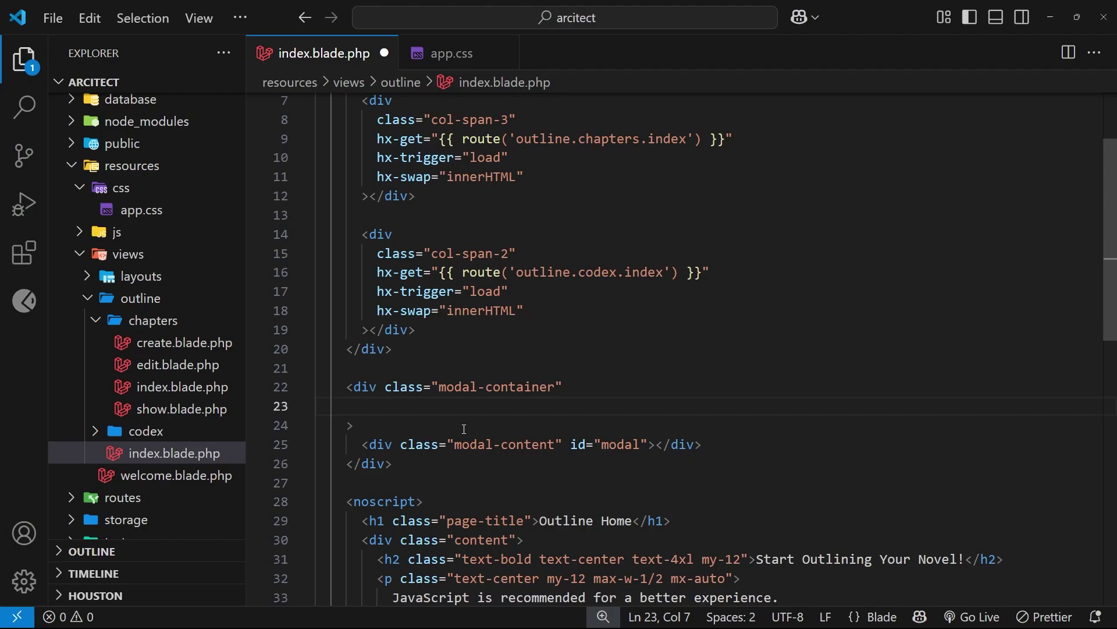
{"action": "type", "text": "hx-get="}
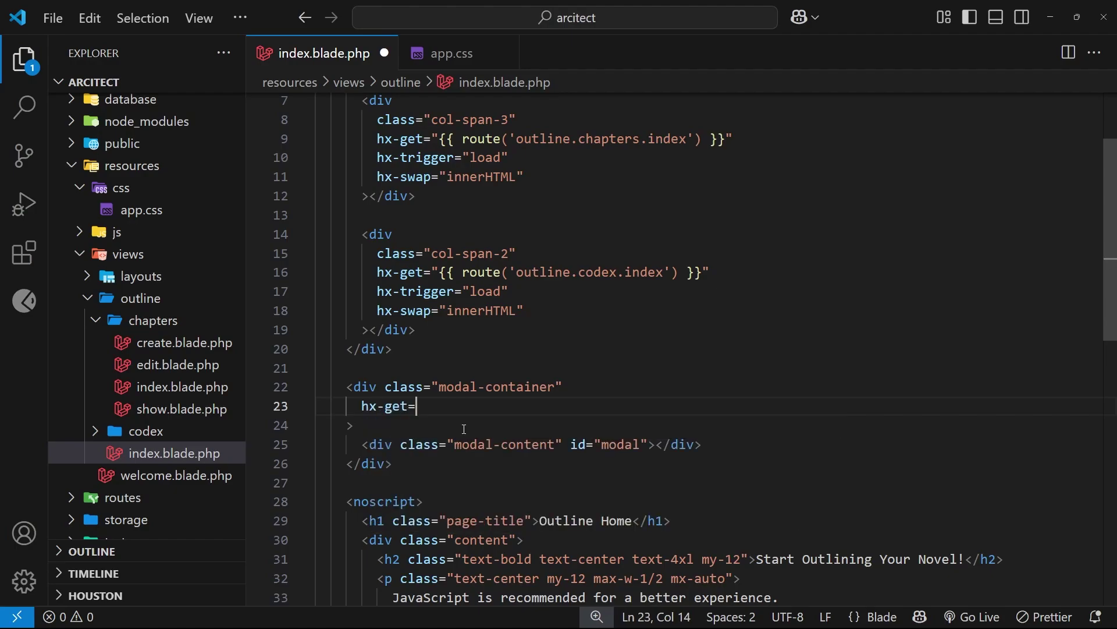
{"action": "type", "text": "\""}
{"action": "type", "text": "/modal"}
{"action": "type", "text": "/emp"}
{"action": "type", "text": "ty"}
{"action": "key", "text": "Return"}
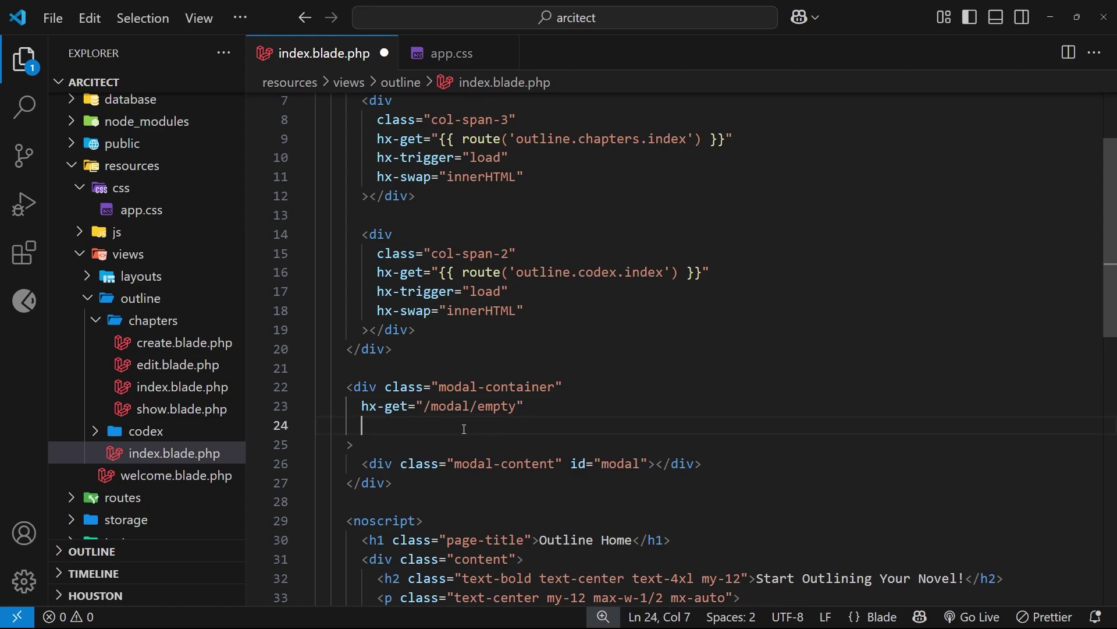
{"action": "type", "text": "hx-tar"}
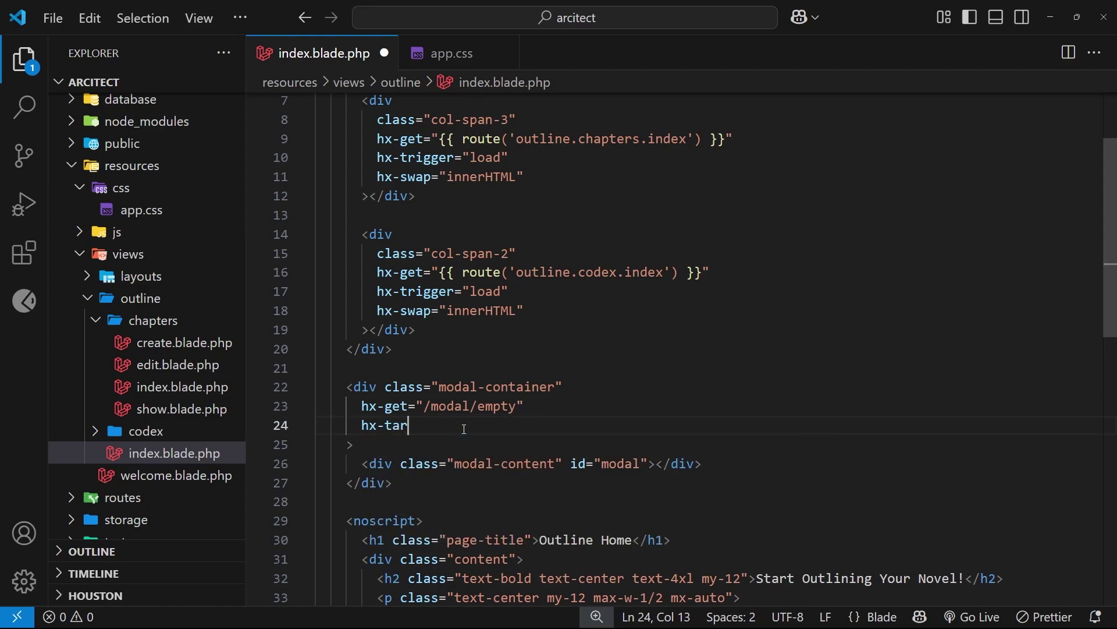
{"action": "type", "text": "get=\""}
{"action": "type", "text": "#modal"}
{"action": "double_click", "coordinate": [401, 390]}
{"action": "left_click_drag", "start_coordinate": [400, 390], "coordinate": [564, 387]}
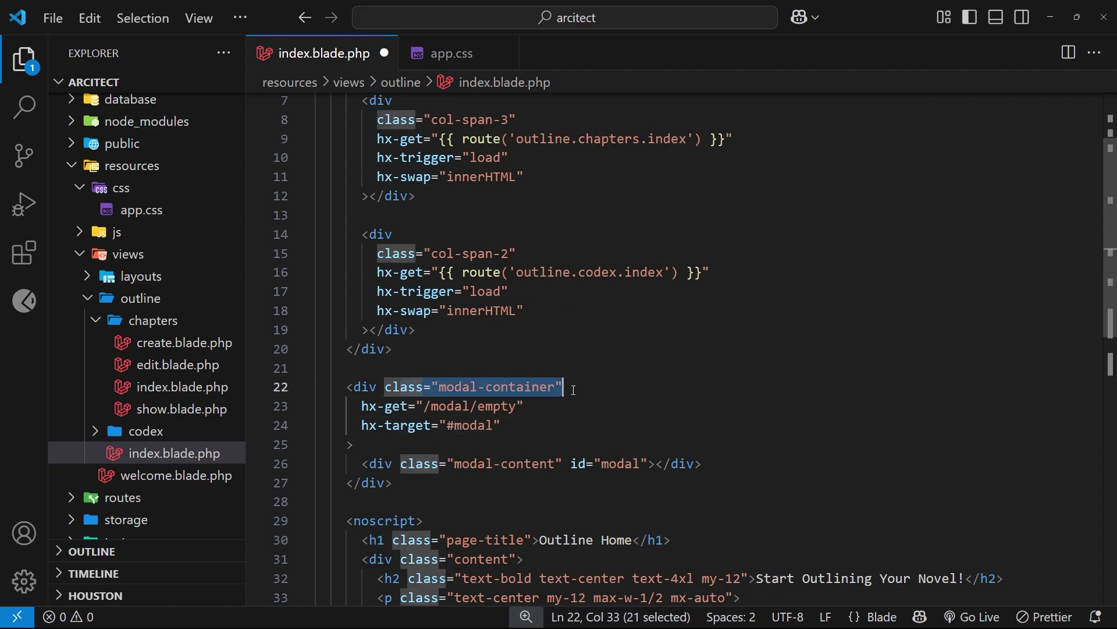
{"action": "left_click", "coordinate": [500, 425]}
{"action": "left_click_drag", "start_coordinate": [500, 425], "coordinate": [358, 425]}
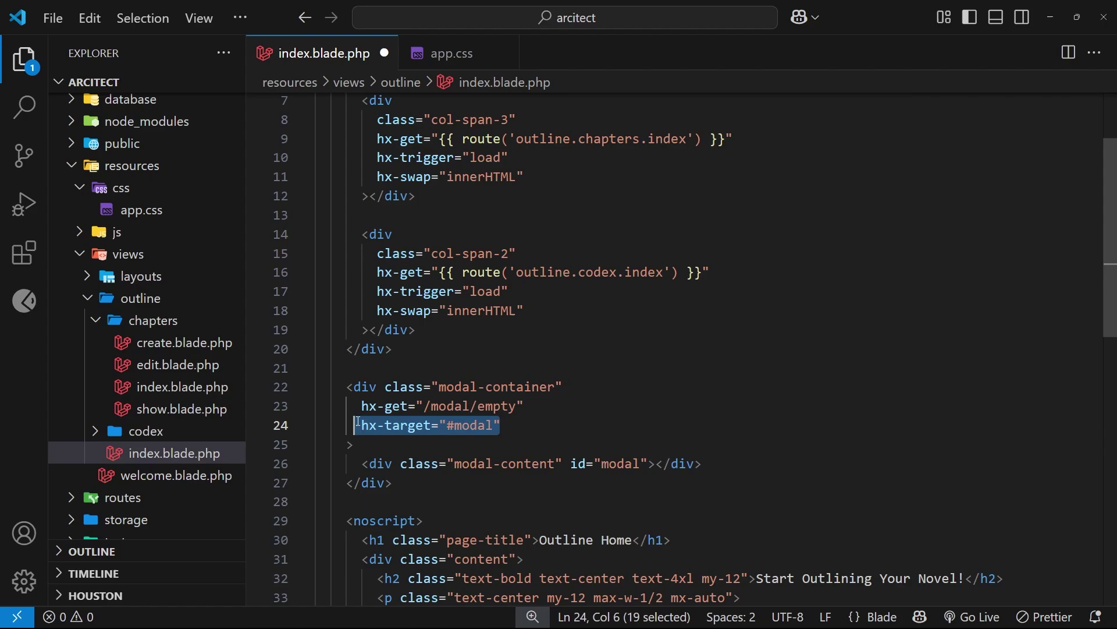
{"action": "left_click", "coordinate": [417, 469]}
Review the #modal id value and the inner modal-content div.
{"action": "double_click", "coordinate": [625, 464]}
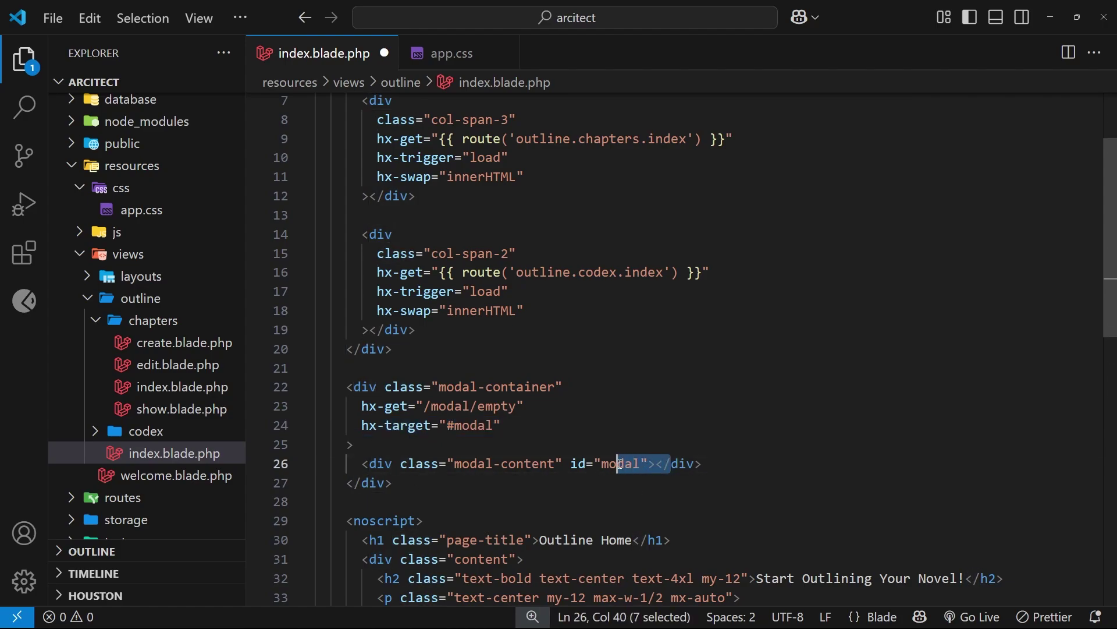
{"action": "left_click_drag", "start_coordinate": [654, 464], "coordinate": [600, 464]}
{"action": "left_click", "coordinate": [392, 483]}
{"action": "left_click", "coordinate": [655, 463]}
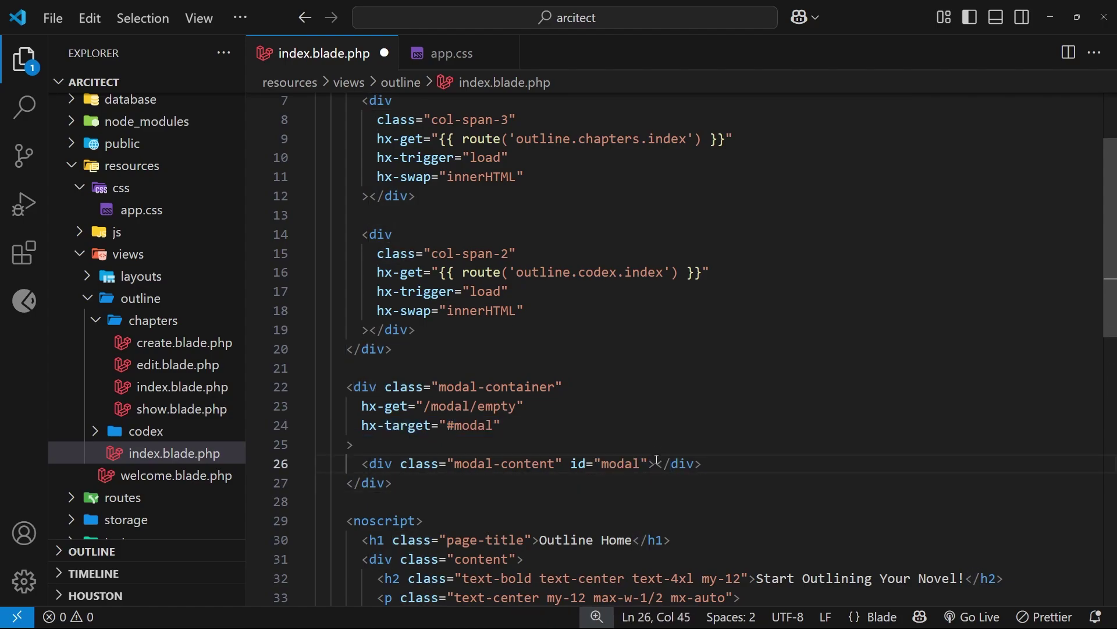
{"action": "left_click_drag", "start_coordinate": [439, 386], "coordinate": [550, 387]}
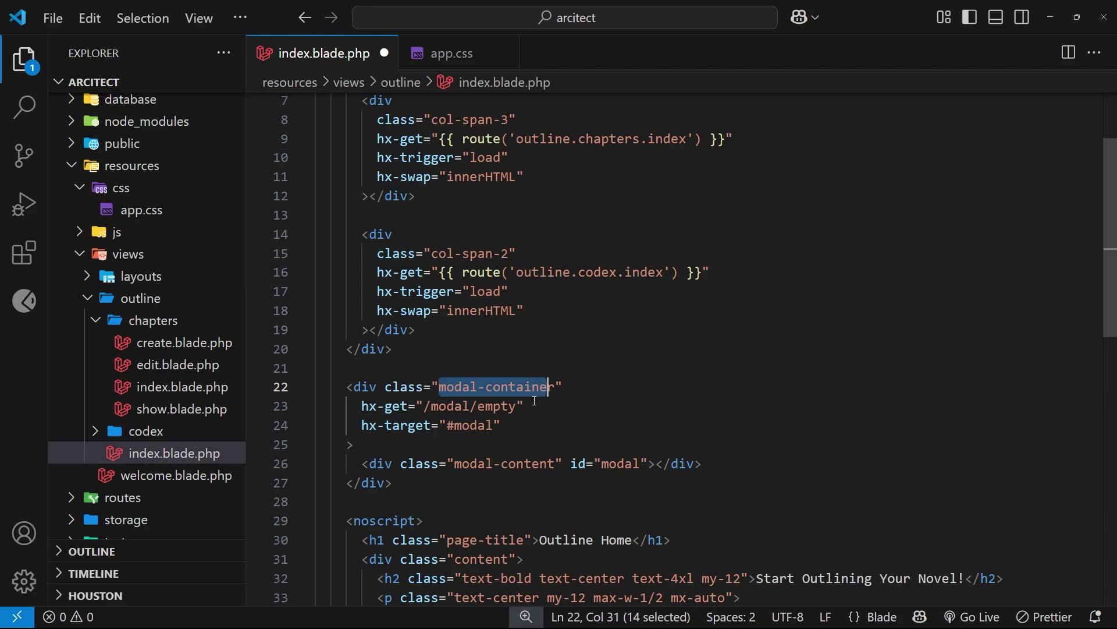
{"action": "left_click_drag", "start_coordinate": [353, 469], "coordinate": [704, 467]}
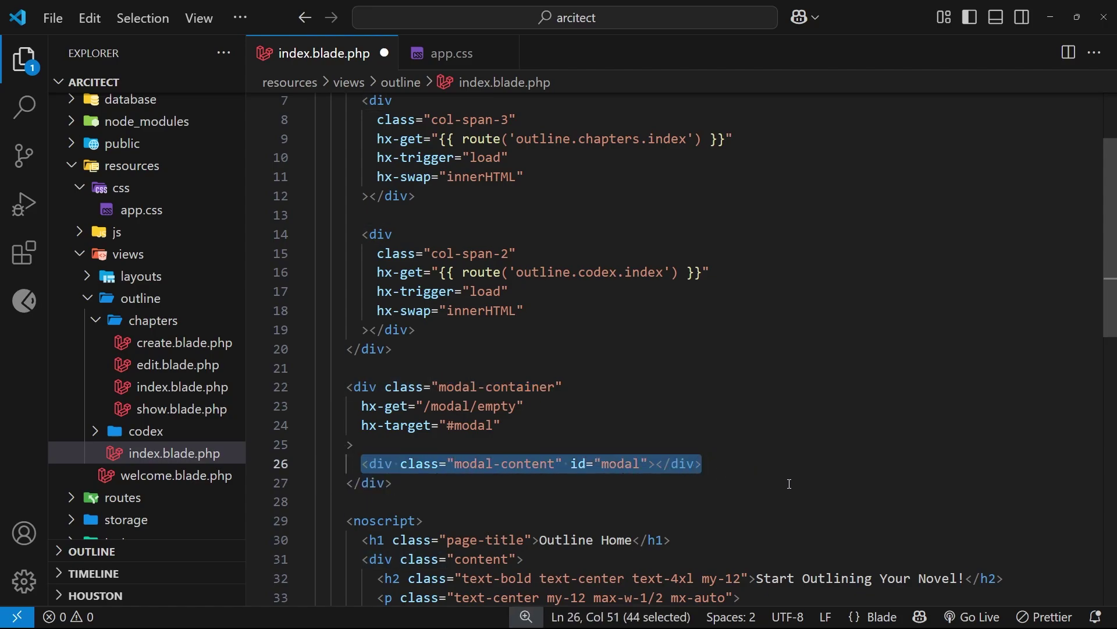
Add hx-swap="innerHTML" and hx-trigger="click" lines below hx-target on the modal container.
{"action": "left_click", "coordinate": [524, 426]}
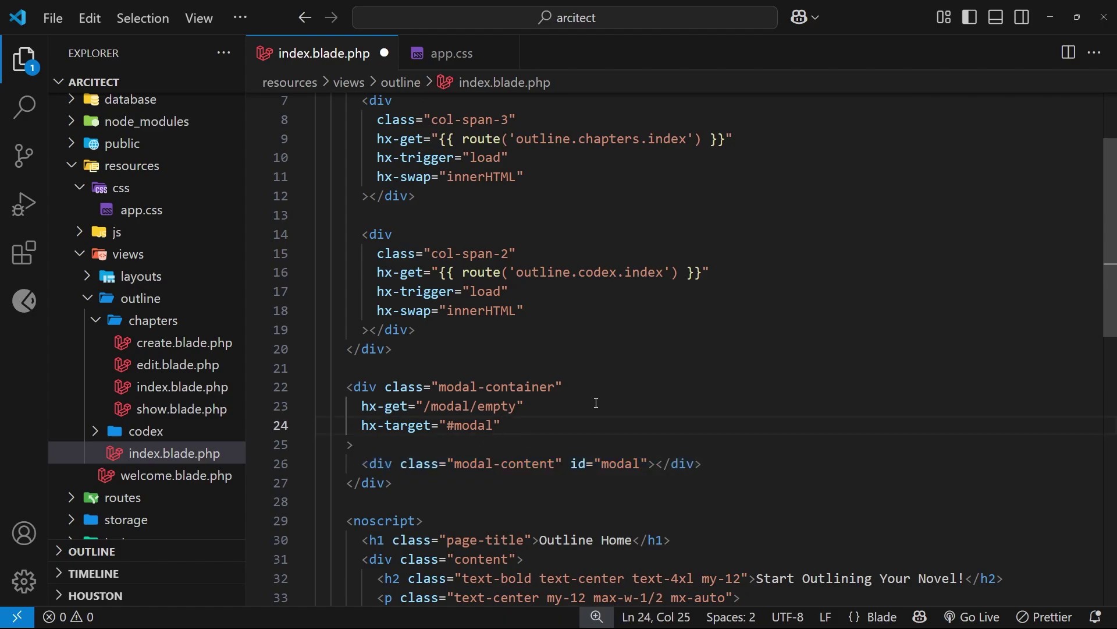
{"action": "key", "text": "Return"}
{"action": "type", "text": "hx"}
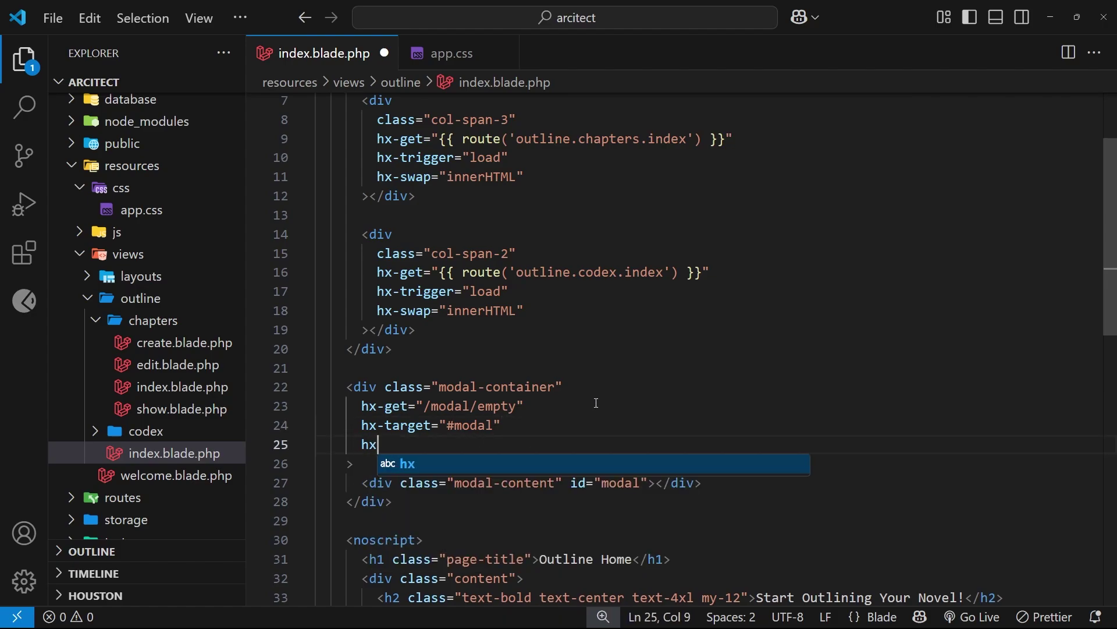
{"action": "type", "text": "-swap=\""}
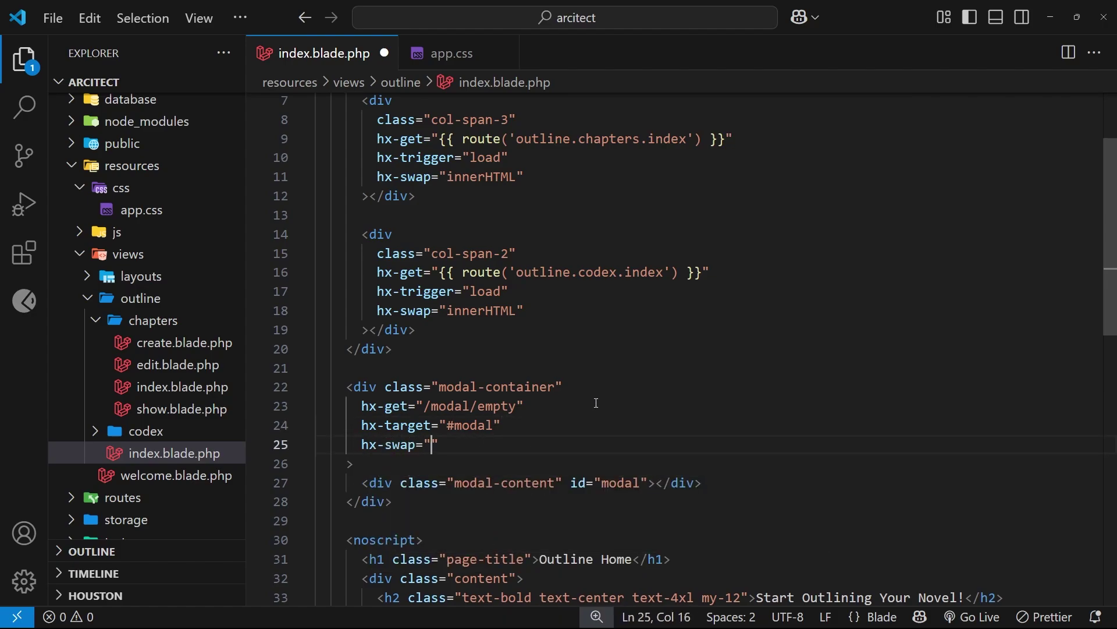
{"action": "type", "text": "innerHT"}
{"action": "type", "text": "ML"}
{"action": "key", "text": "Return"}
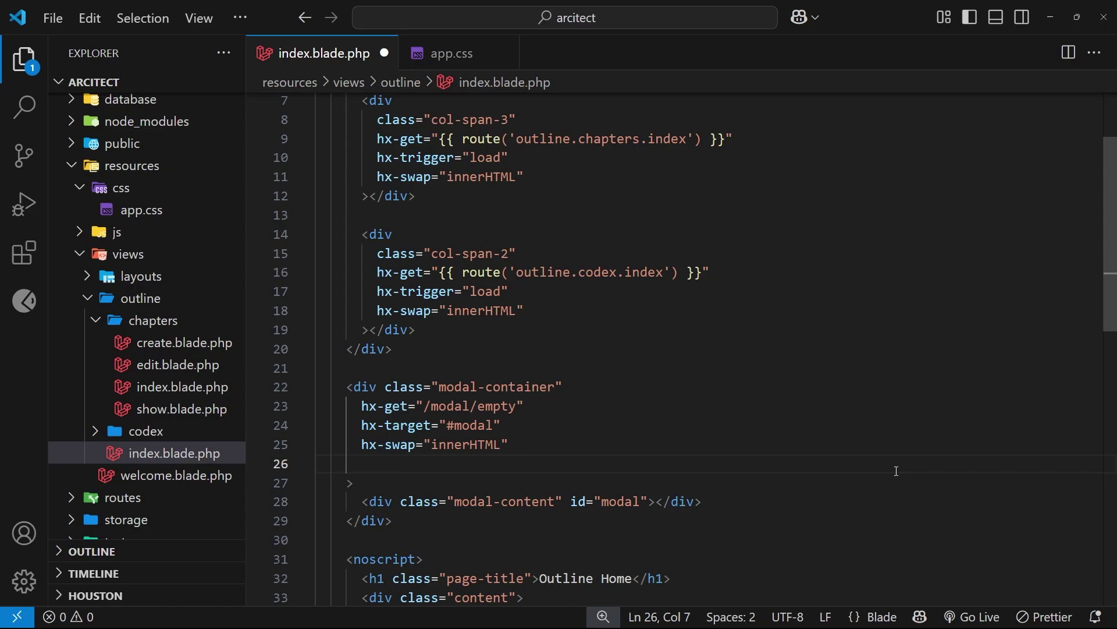
{"action": "type", "text": "hx"}
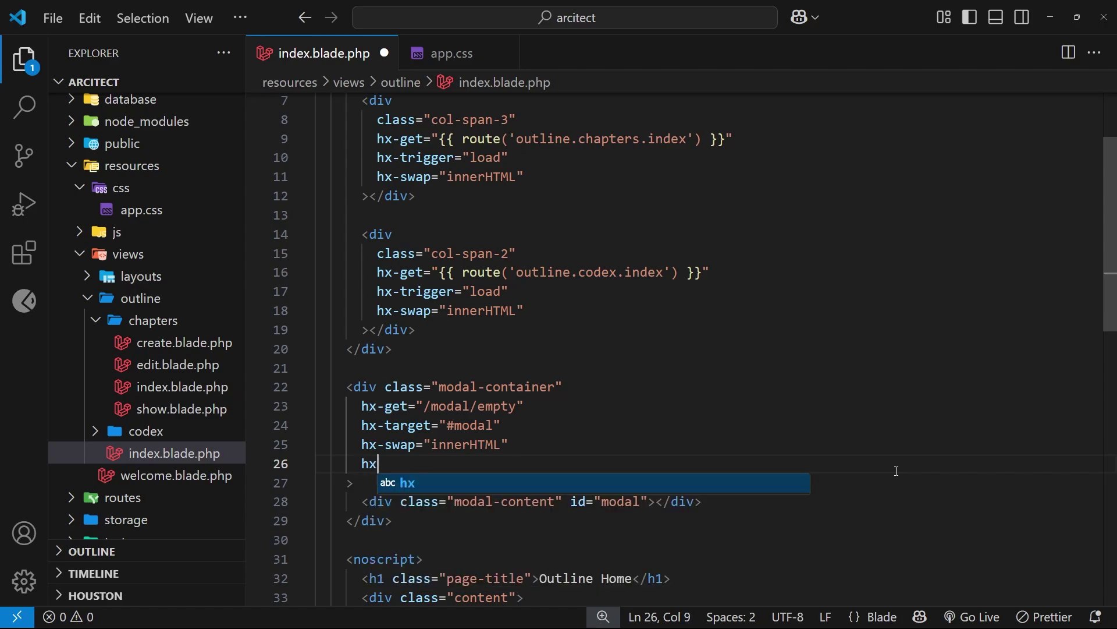
{"action": "type", "text": "-trigger"}
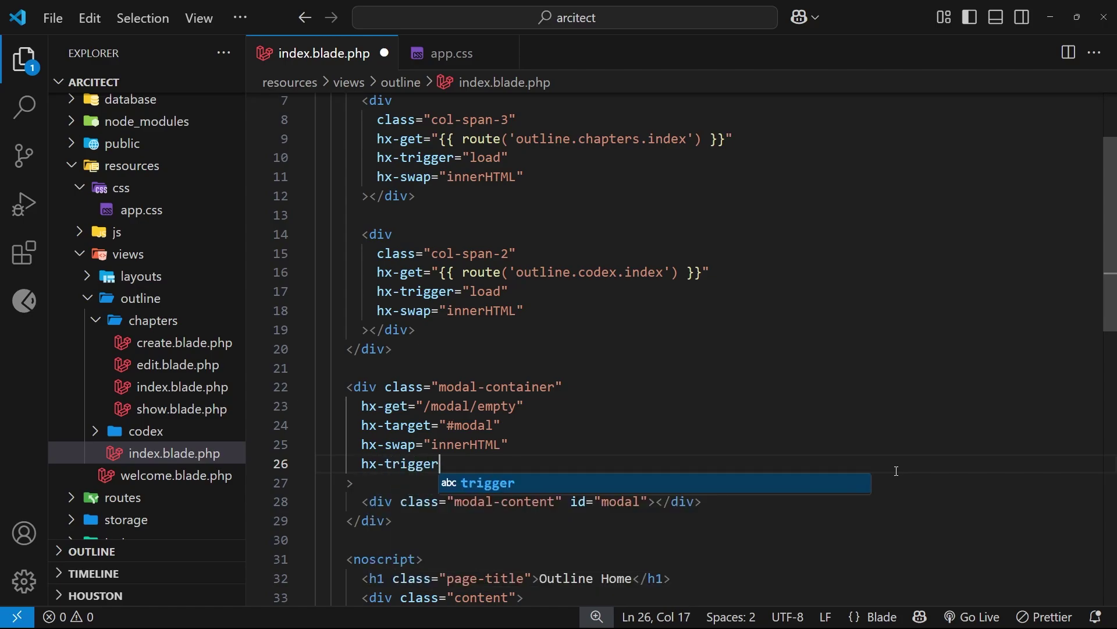
{"action": "type", "text": "="}
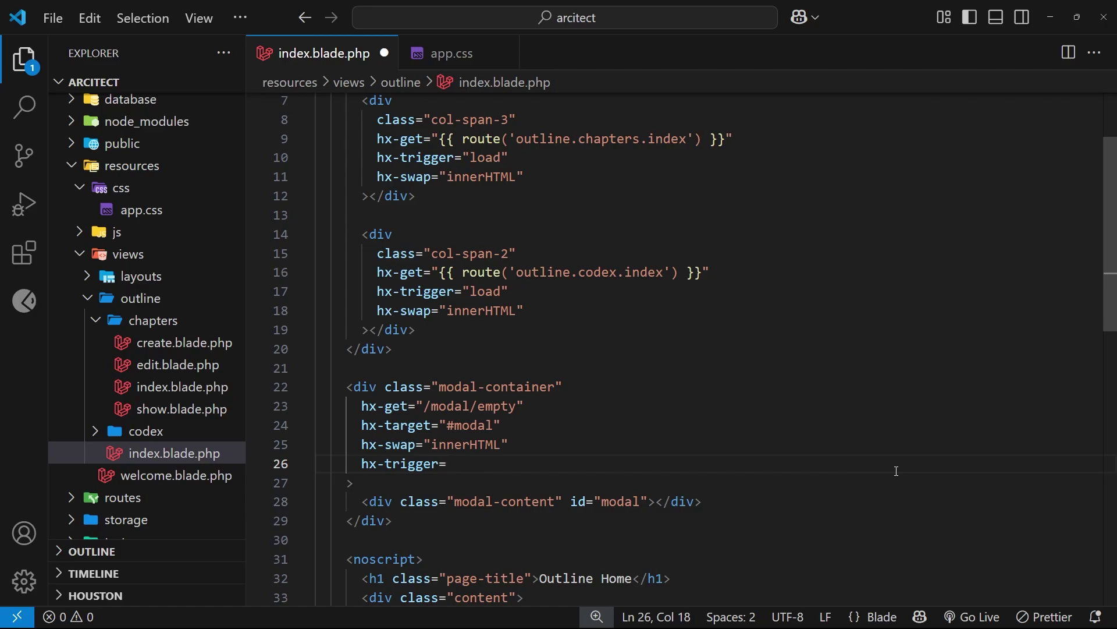
{"action": "type", "text": "\""}
{"action": "left_click_drag", "start_coordinate": [423, 387], "coordinate": [642, 395]}
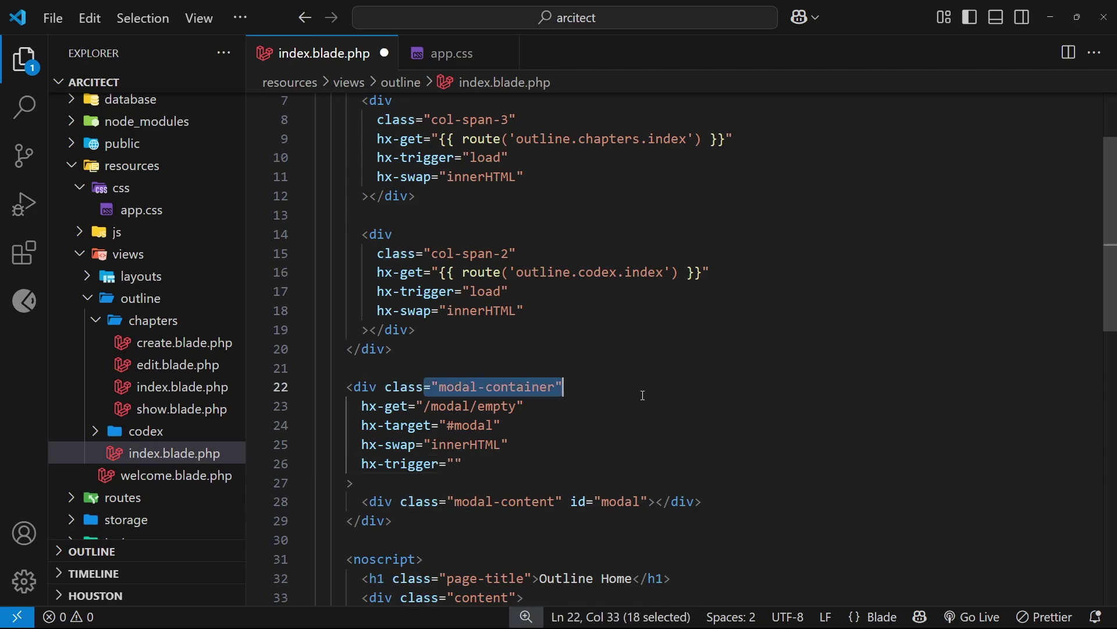
{"action": "left_click", "coordinate": [457, 464]}
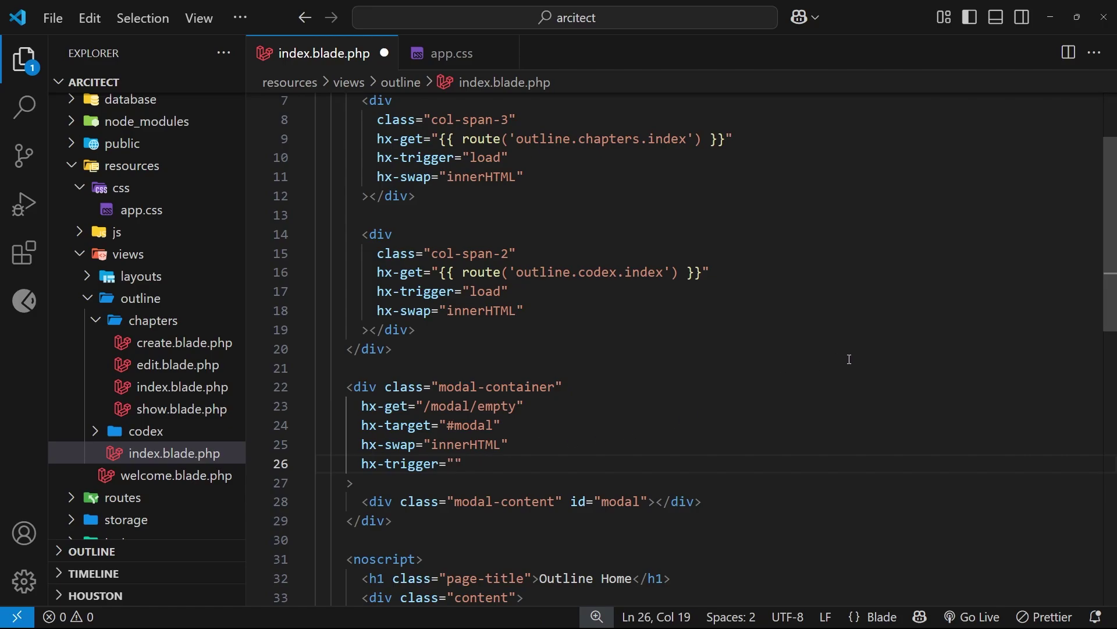
{"action": "type", "text": "click"}
Save index.blade.php and review the /modal/empty, innerHTML and #modal values.
{"action": "left_click", "coordinate": [778, 401]}
{"action": "key", "text": "ctrl+s"}
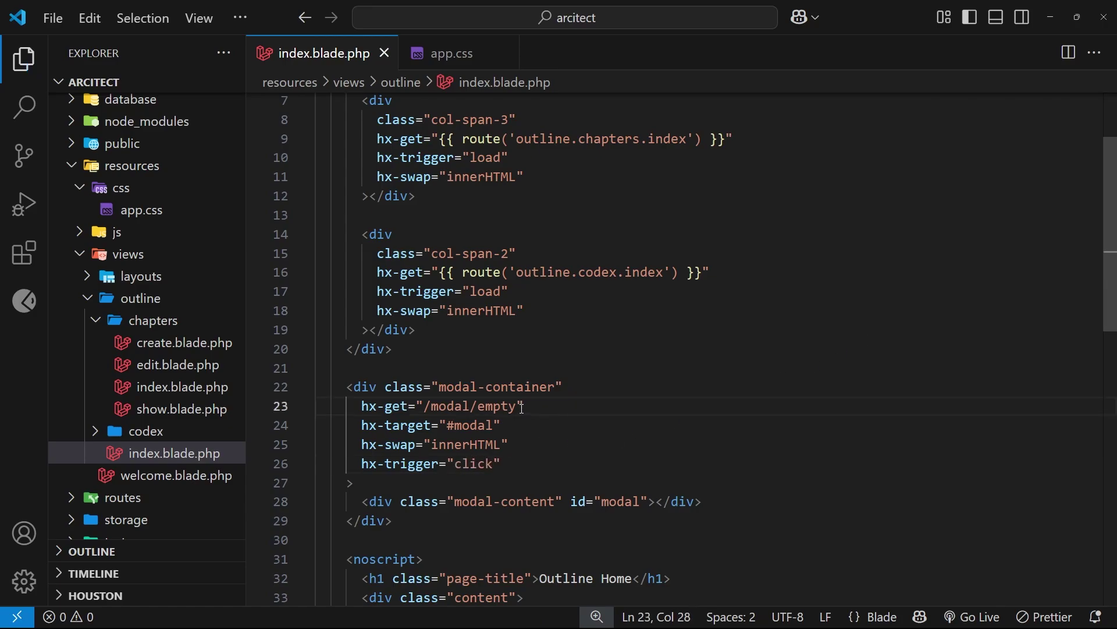
{"action": "left_click_drag", "start_coordinate": [522, 406], "coordinate": [402, 406]}
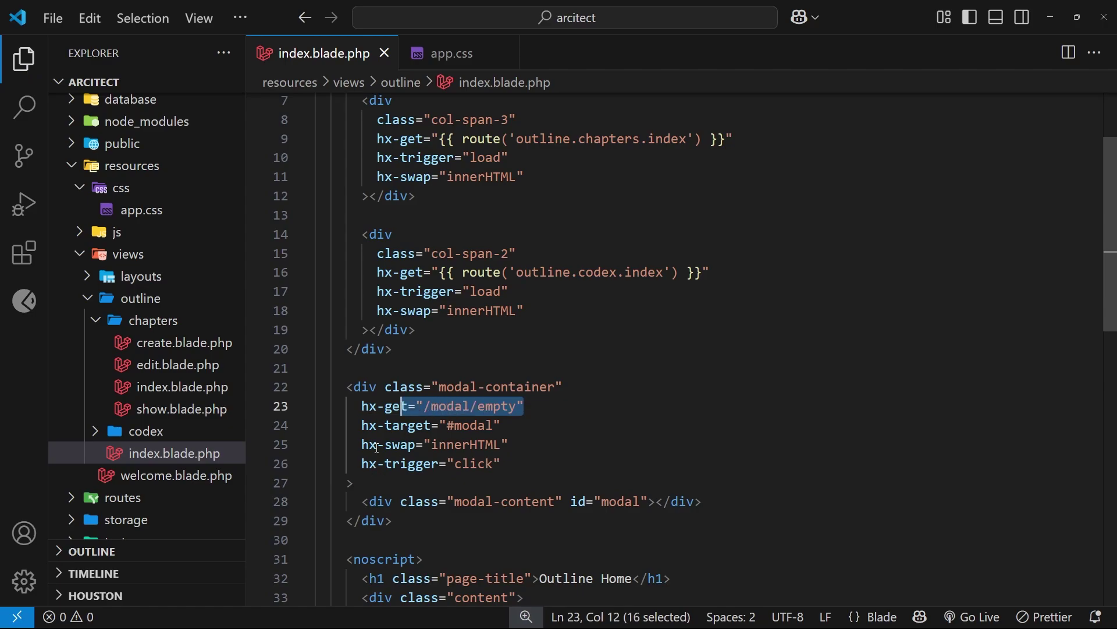
{"action": "left_click", "coordinate": [556, 431]}
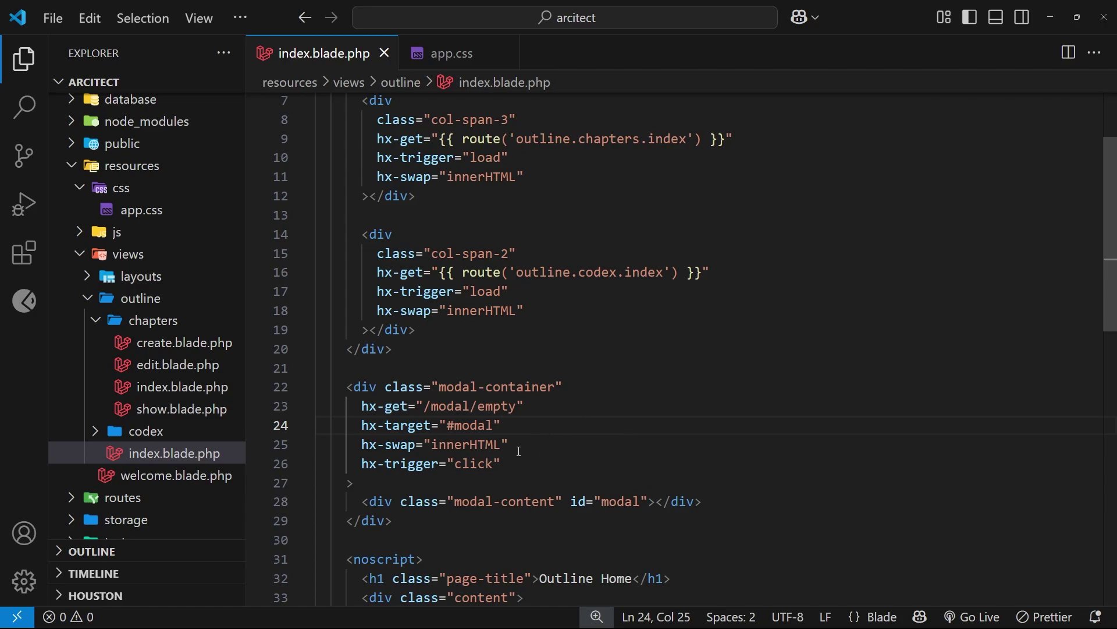
{"action": "left_click_drag", "start_coordinate": [518, 448], "coordinate": [432, 447]}
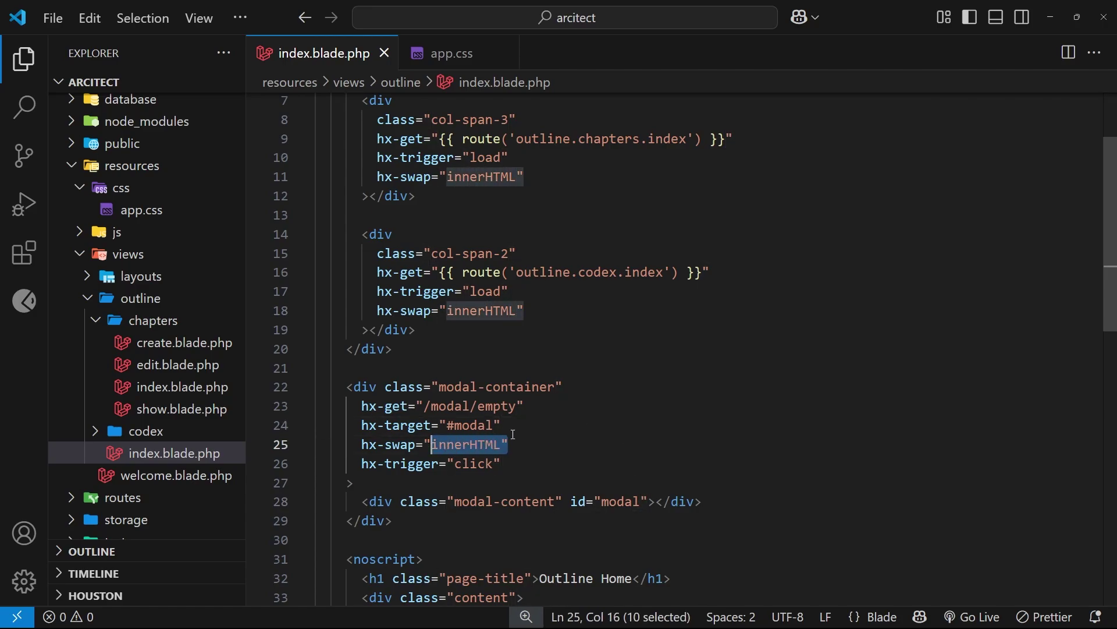
{"action": "left_click_drag", "start_coordinate": [500, 426], "coordinate": [439, 425]}
{"action": "left_click", "coordinate": [660, 500]}
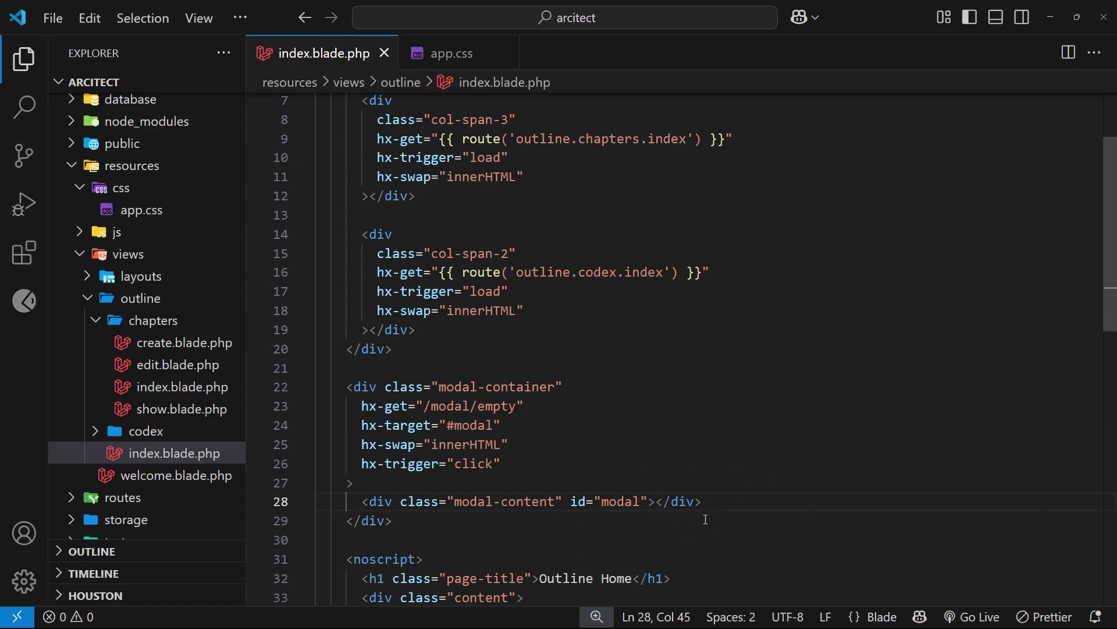
{"action": "mouse_move", "coordinate": [132, 232]}
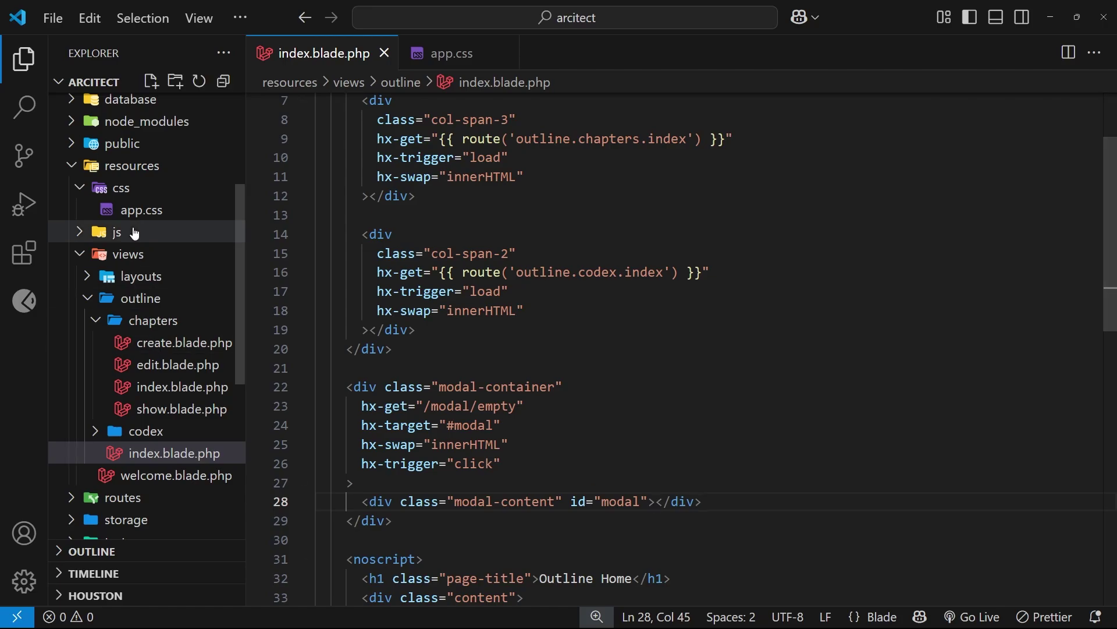
{"action": "scroll", "coordinate": [145, 262], "scroll_direction": "down", "scroll_amount": 2}
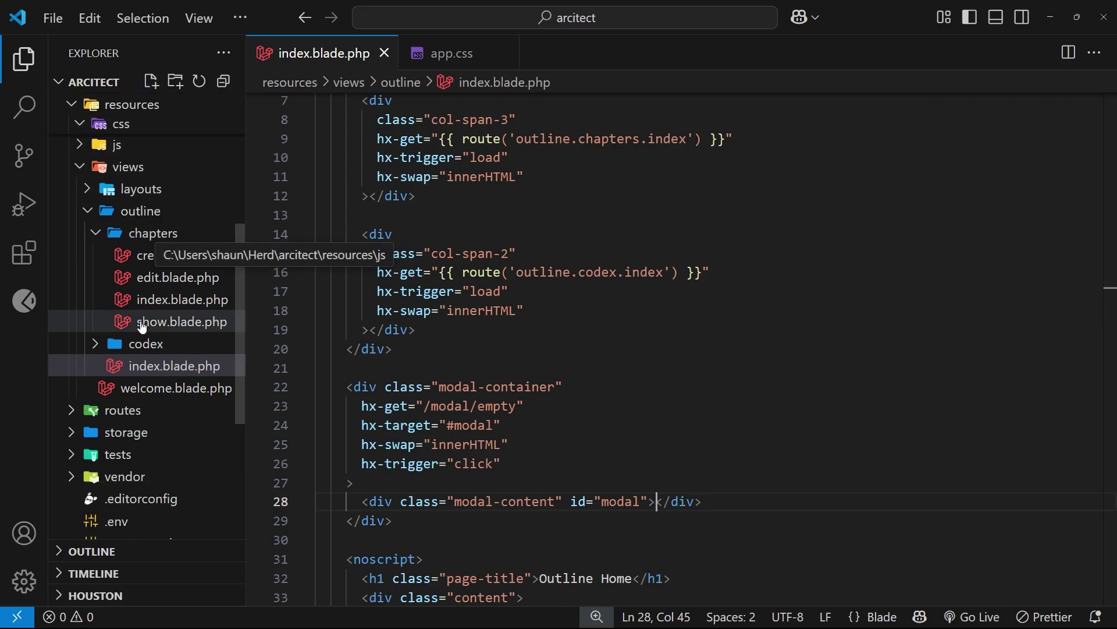
Open routes/web.php and paste the /modal/empty route after the route group.
{"action": "left_click", "coordinate": [136, 410]}
{"action": "left_click", "coordinate": [154, 456]}
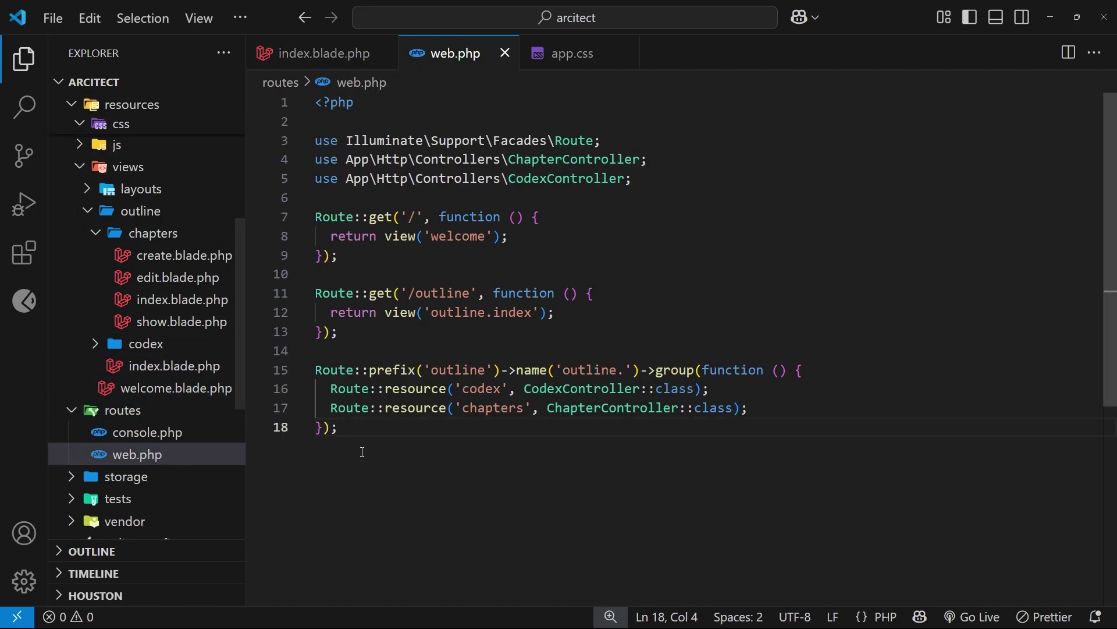
{"action": "key", "text": "Return"}
{"action": "key", "text": "Return"}
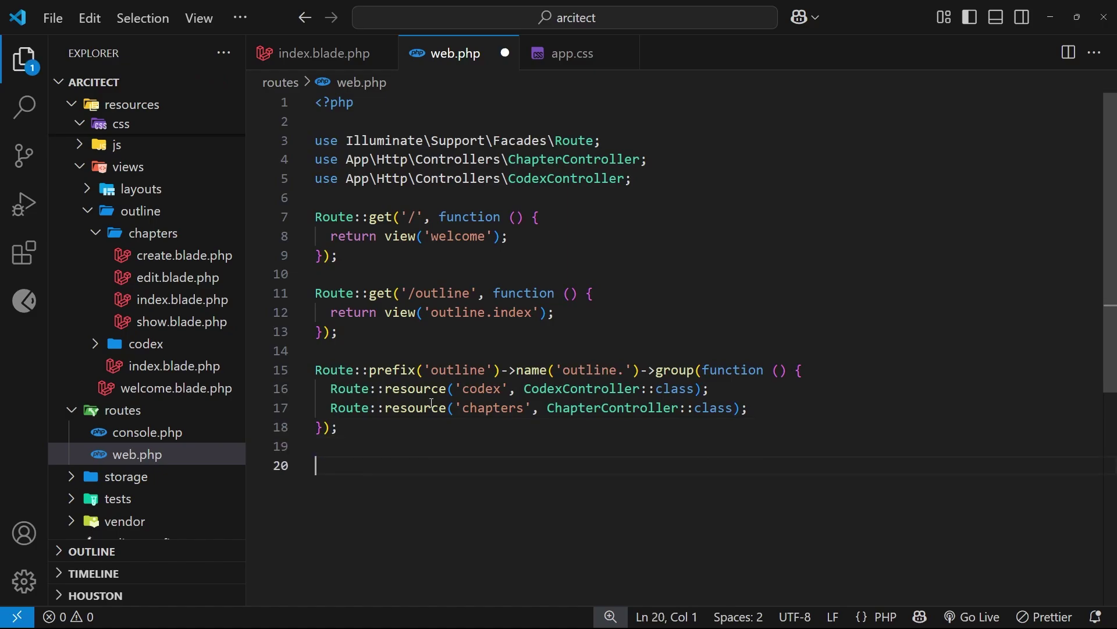
{"action": "type", "text": "// empty modal route Route::get('/modal/empty', function() {   return ''; });"}
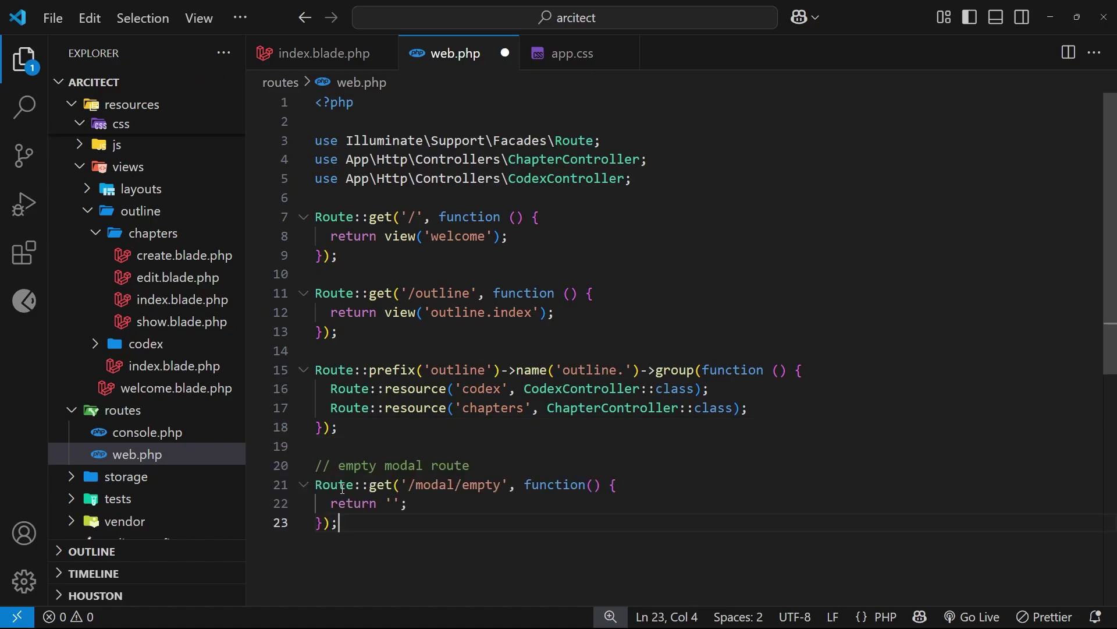
Review the new Route::get('/modal/empty') closure that returns an empty string.
{"action": "left_click", "coordinate": [364, 485]}
{"action": "double_click", "coordinate": [380, 485]}
{"action": "left_click", "coordinate": [437, 526]}
{"action": "left_click_drag", "start_coordinate": [408, 484], "coordinate": [654, 485]}
{"action": "left_click", "coordinate": [499, 517]}
{"action": "left_click", "coordinate": [647, 522]}
{"action": "mouse_move", "coordinate": [494, 484]}
{"action": "left_mouse_down"}
{"action": "mouse_move", "coordinate": [409, 484]}
{"action": "mouse_move", "coordinate": [391, 518]}
{"action": "left_mouse_up"}
{"action": "left_click", "coordinate": [403, 524]}
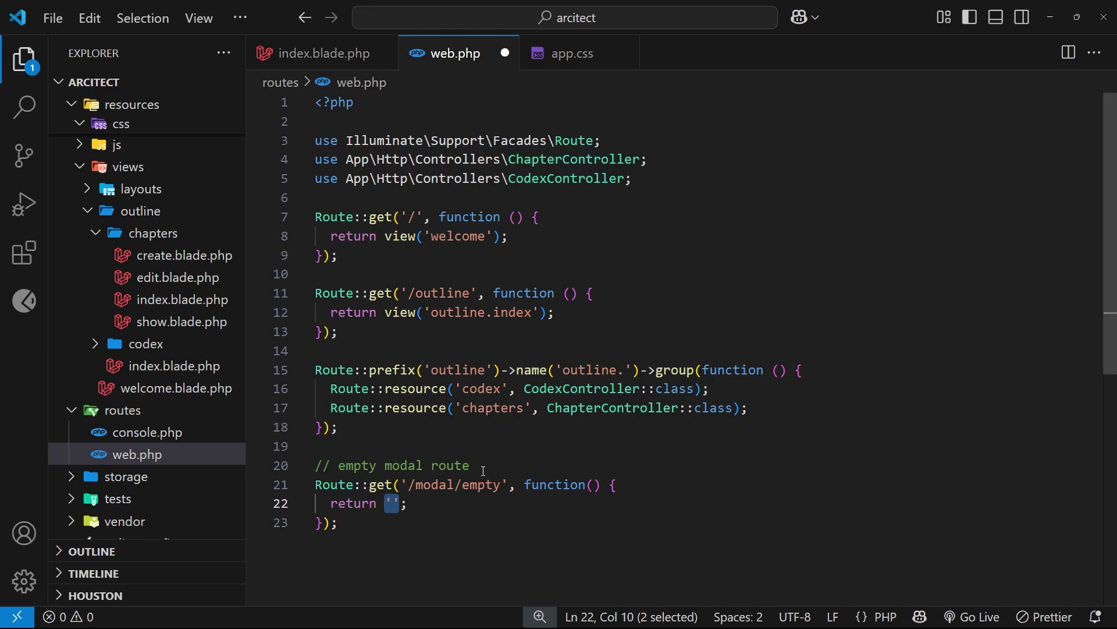
Save web.php and review the #modal target in index.blade.php's modal container.
{"action": "key", "text": "ctrl+s"}
{"action": "key", "text": "ctrl+Tab"}
{"action": "left_click", "coordinate": [539, 484]}
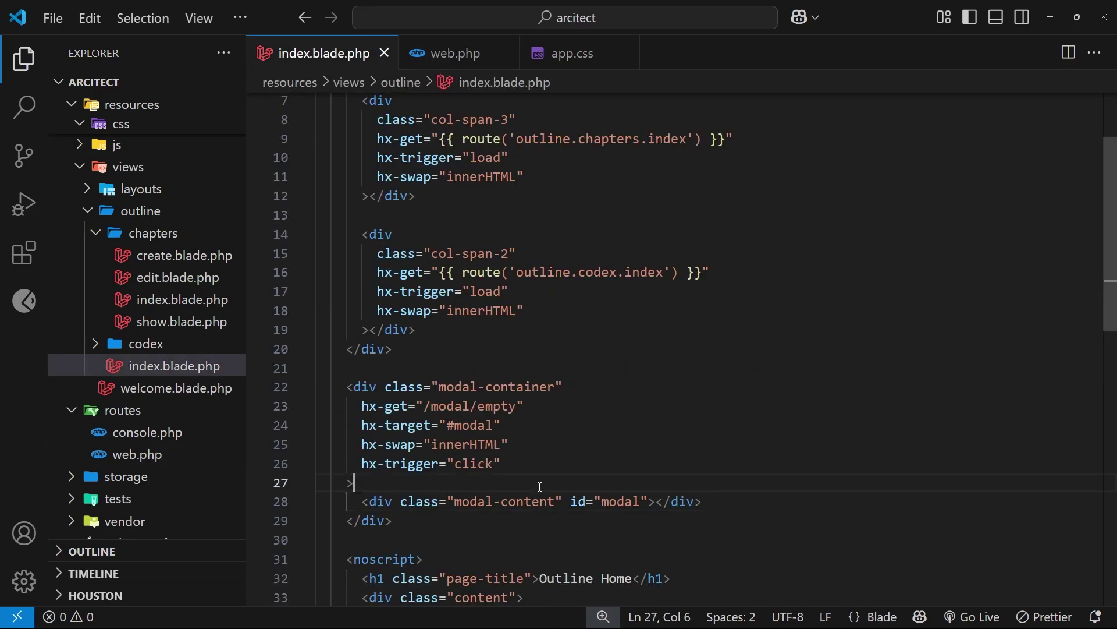
{"action": "left_click_drag", "start_coordinate": [447, 425], "coordinate": [504, 425]}
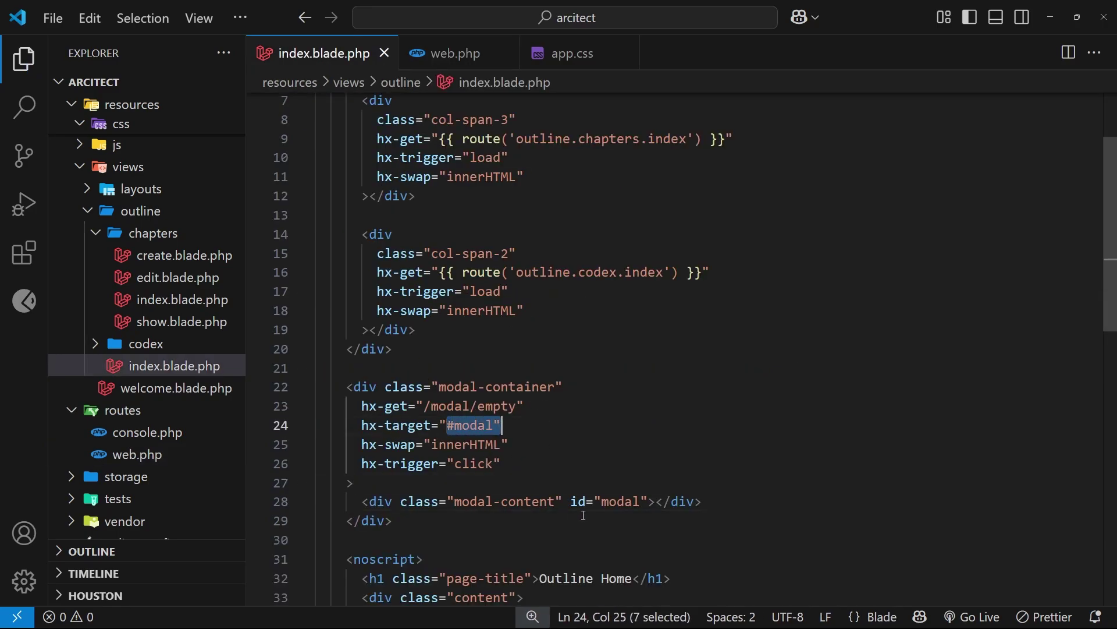
{"action": "left_click", "coordinate": [650, 501]}
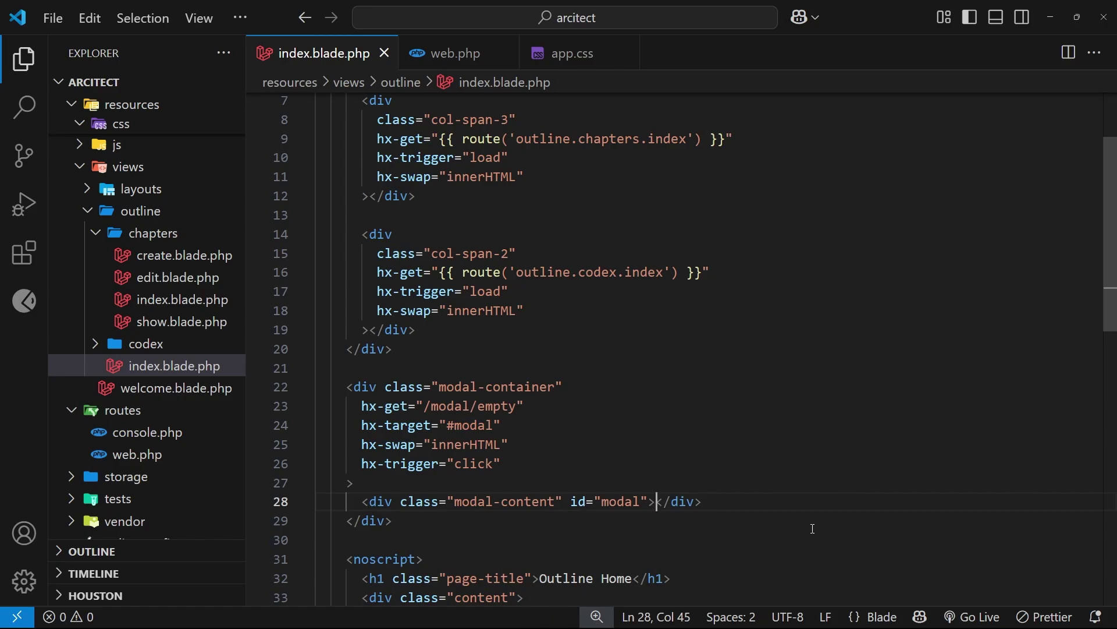
In Chrome, open the new-chapter and Chapter 2 modals and close each from the backdrop.
{"action": "key", "text": "alt+Tab"}
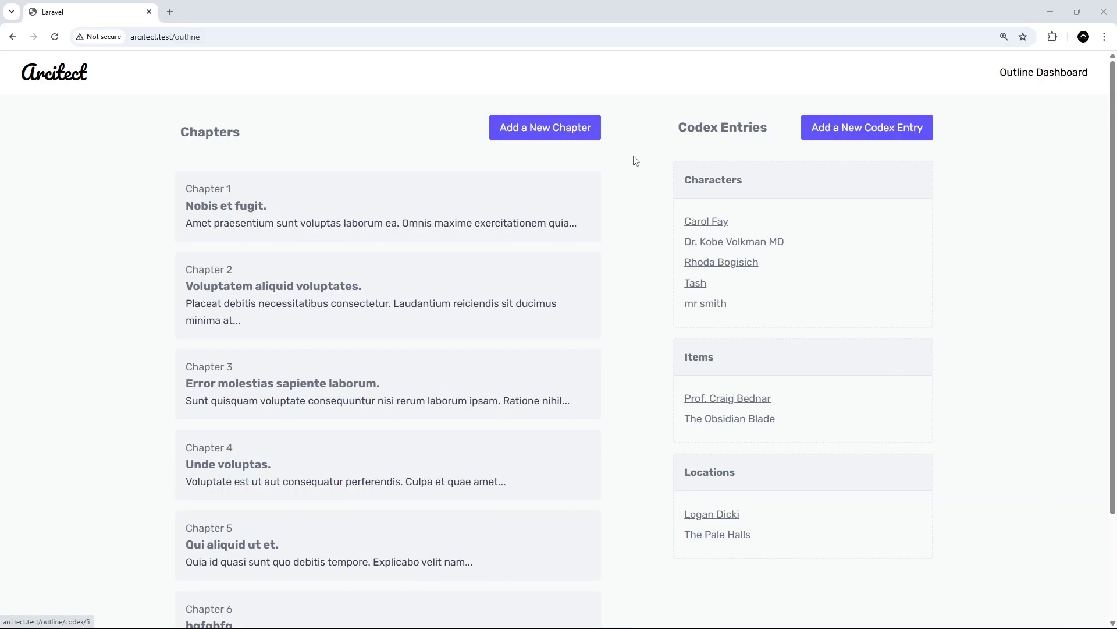
{"action": "left_click", "coordinate": [543, 129]}
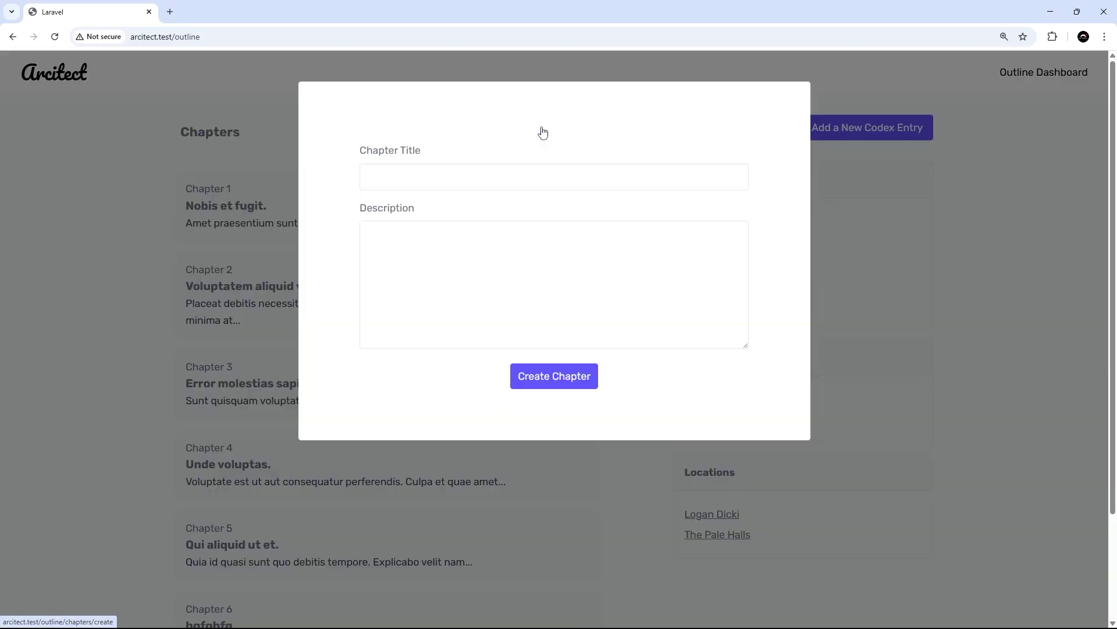
{"action": "left_click", "coordinate": [1003, 202]}
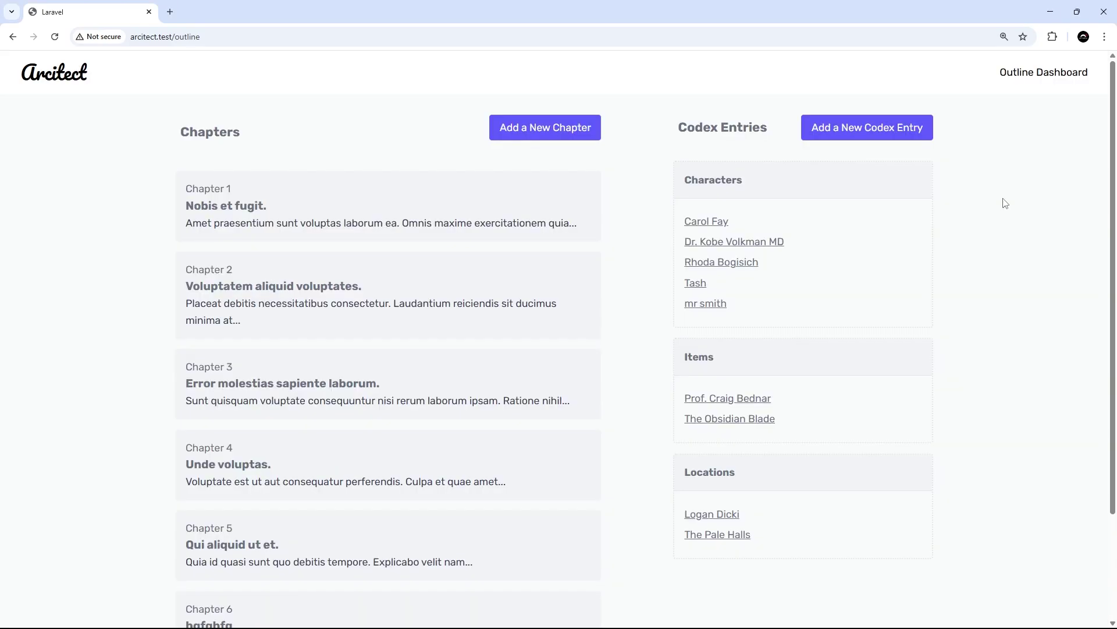
{"action": "left_click", "coordinate": [290, 291]}
{"action": "left_click", "coordinate": [958, 311]}
Dismiss a reopened Chapter 2 modal with Escape, then reopen the new-chapter form.
{"action": "left_click", "coordinate": [320, 293]}
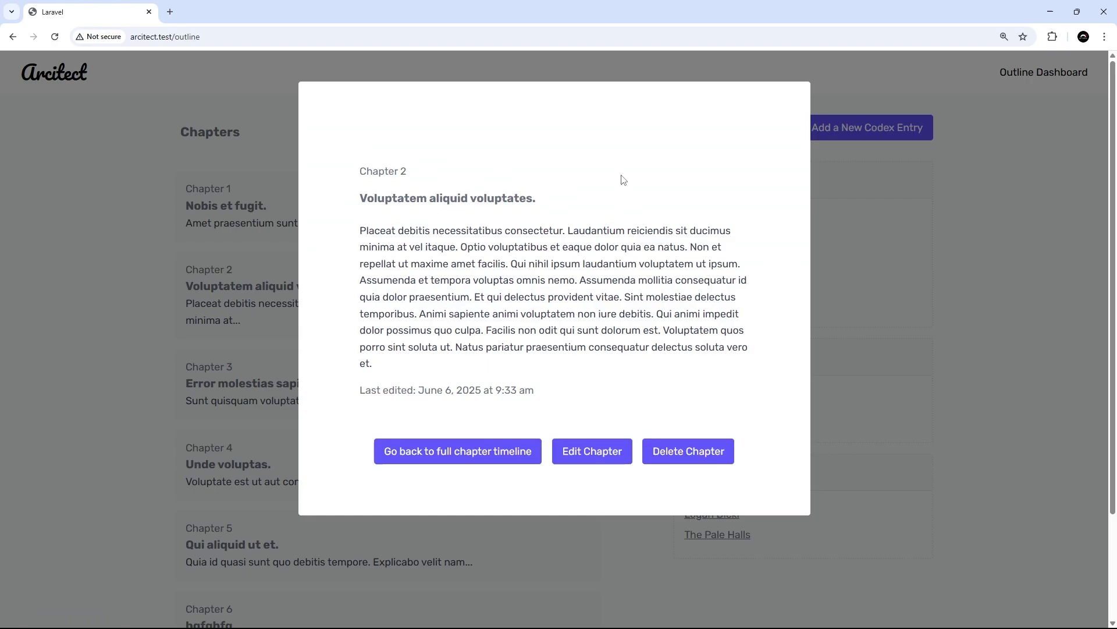
{"action": "key", "text": "Escape"}
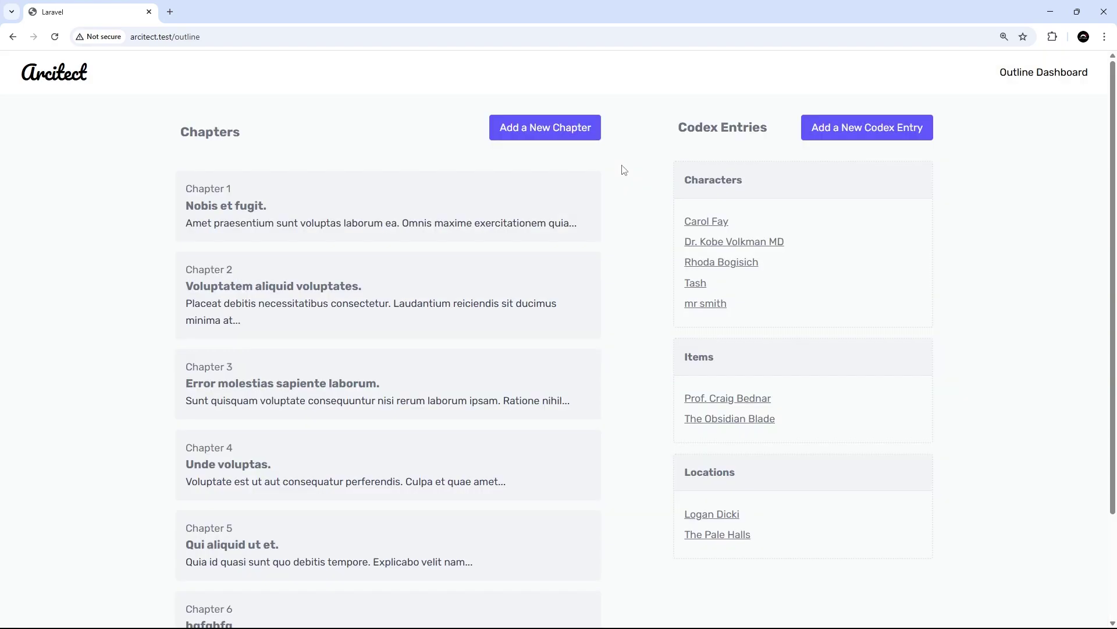
{"action": "left_click", "coordinate": [576, 136]}
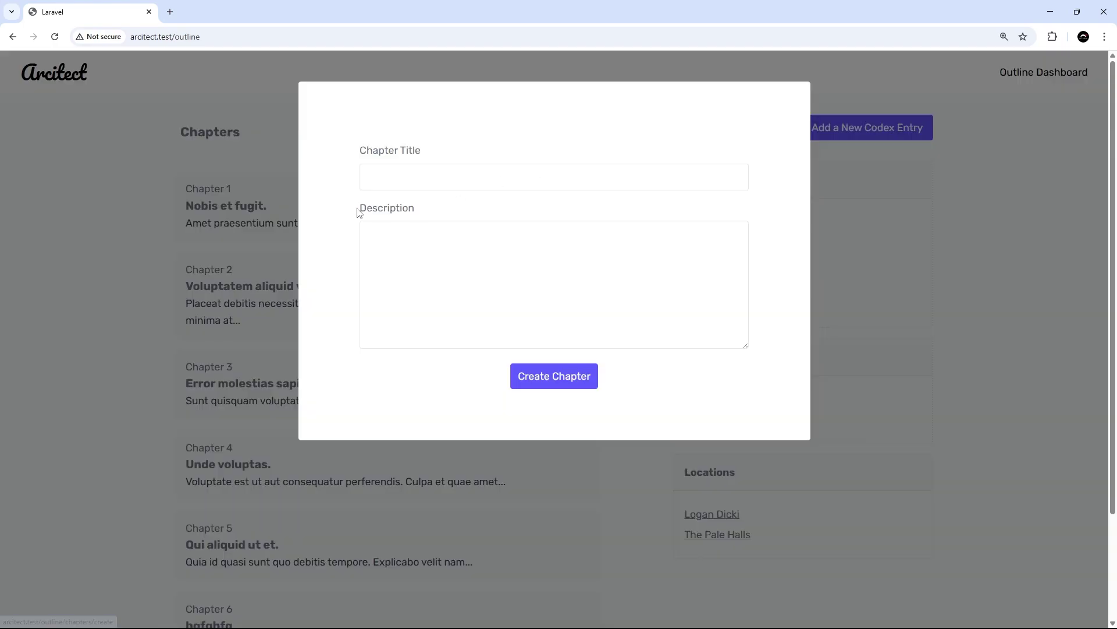
{"action": "left_click", "coordinate": [379, 180]}
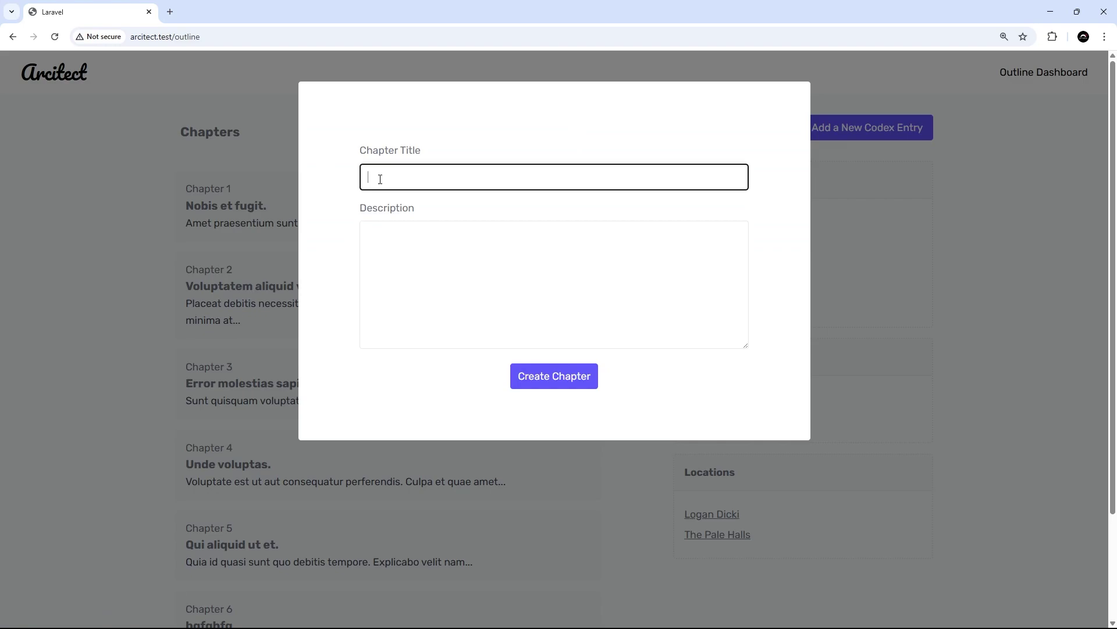
{"action": "key", "text": "Escape"}
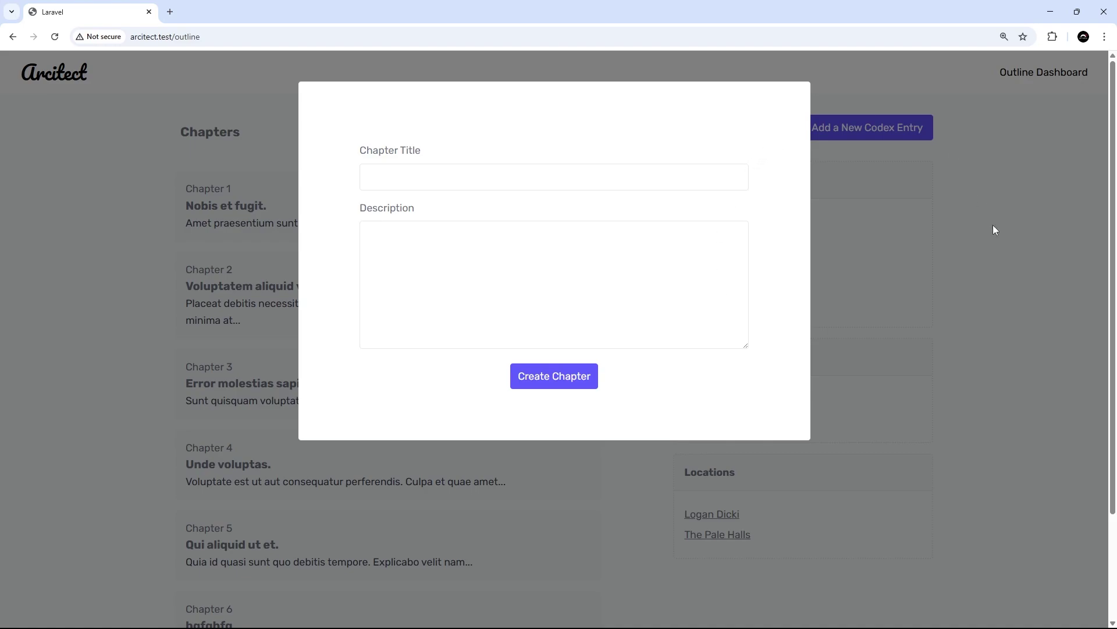
Extend the hx-trigger value to "click target:.modal-container" using the pasted class name.
{"action": "left_click", "coordinate": [968, 229]}
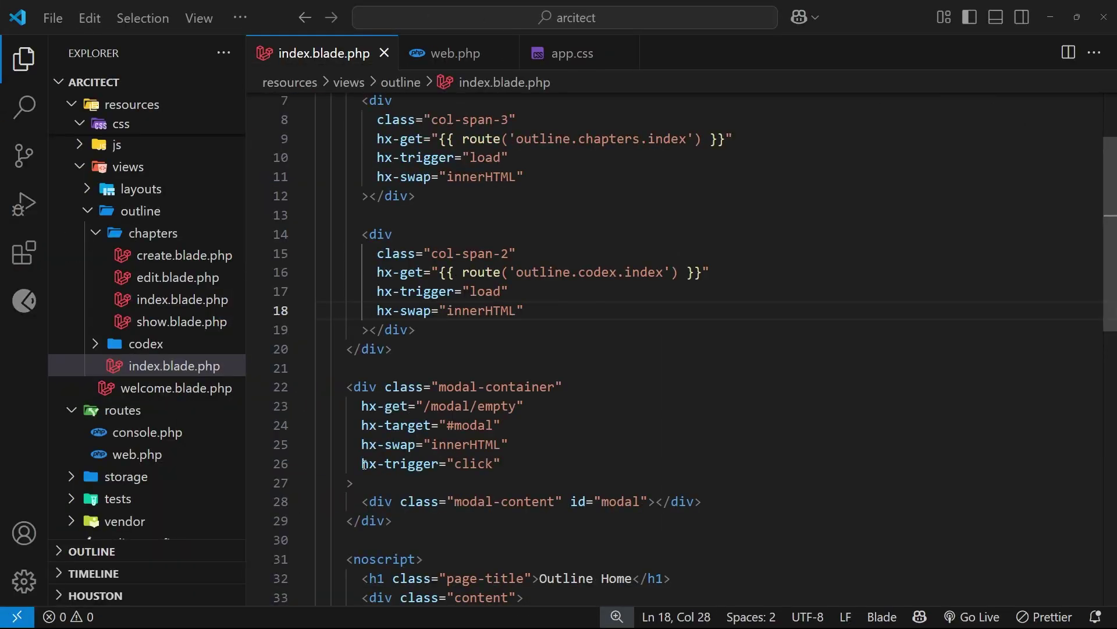
{"action": "left_click_drag", "start_coordinate": [363, 464], "coordinate": [503, 463]}
{"action": "key", "text": "Escape"}
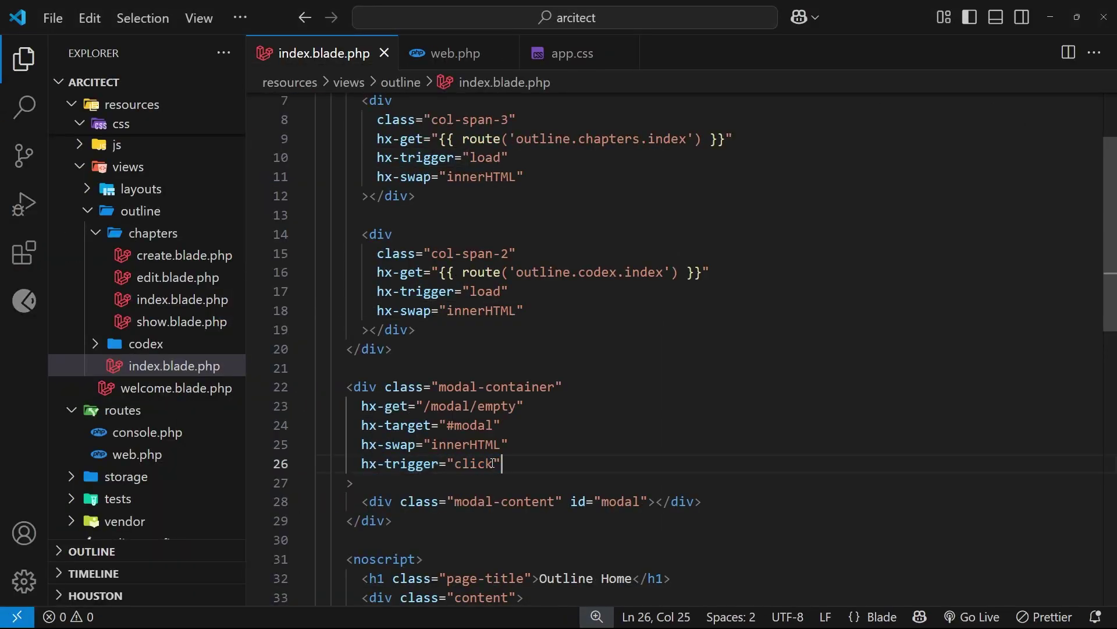
{"action": "left_click", "coordinate": [495, 464]}
{"action": "type", "text": "tar"}
{"action": "type", "text": "get"}
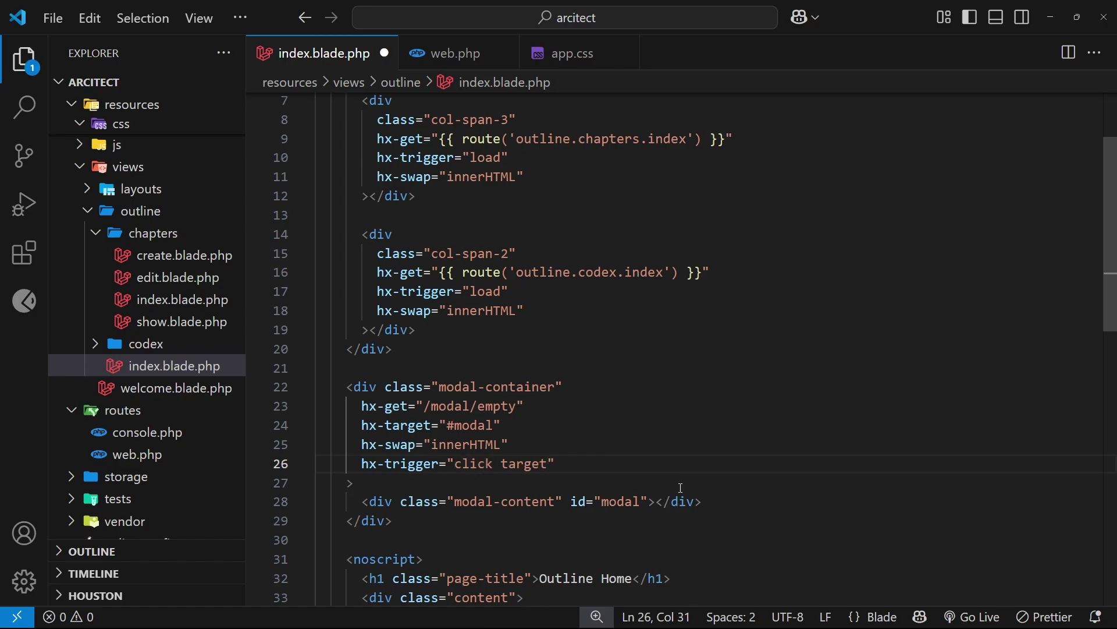
{"action": "type", "text": ":"}
{"action": "left_click_drag", "start_coordinate": [558, 388], "coordinate": [439, 390]}
{"action": "key", "text": "ctrl+c"}
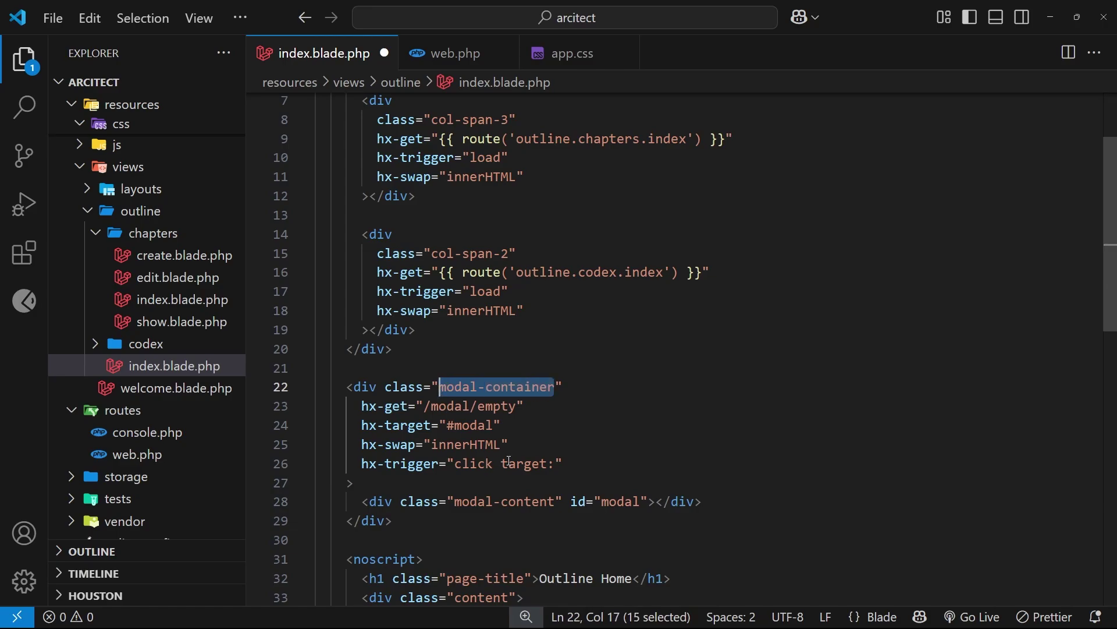
{"action": "left_click", "coordinate": [957, 462]}
{"action": "type", "text": "."}
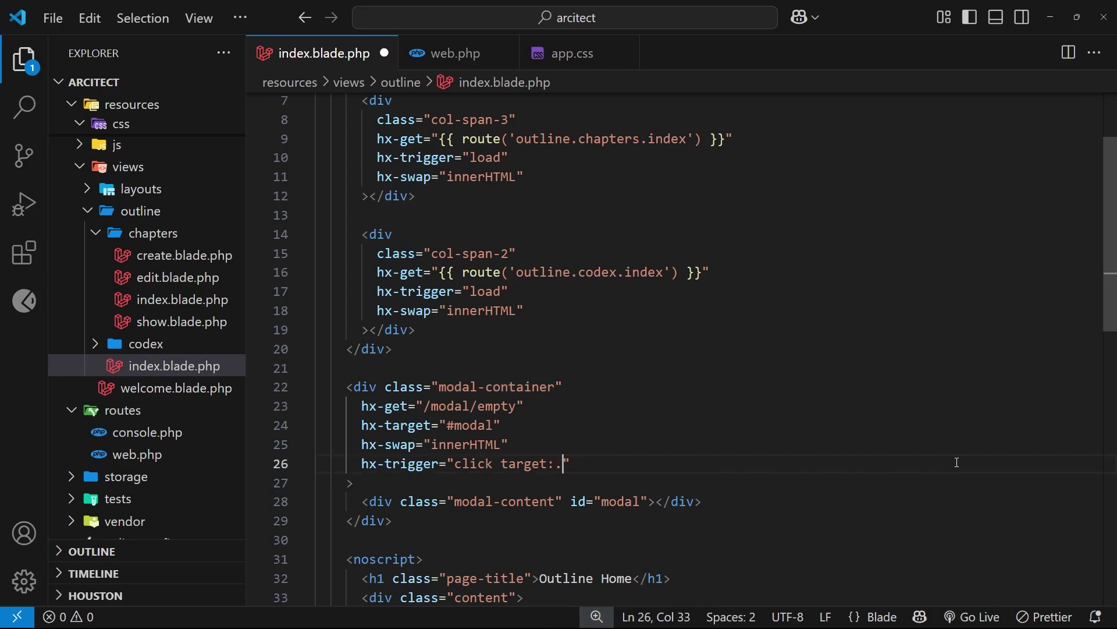
{"action": "key", "text": "ctrl+v"}
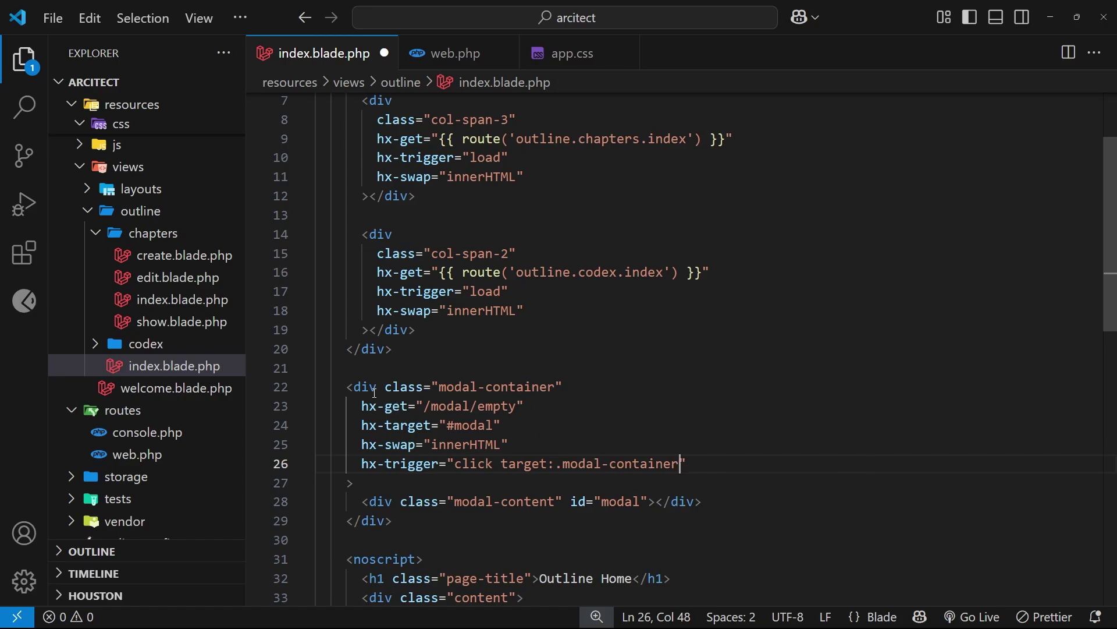
Review the target: modifier against the modal-container opening tag and modal-content div.
{"action": "left_click_drag", "start_coordinate": [377, 388], "coordinate": [565, 389]}
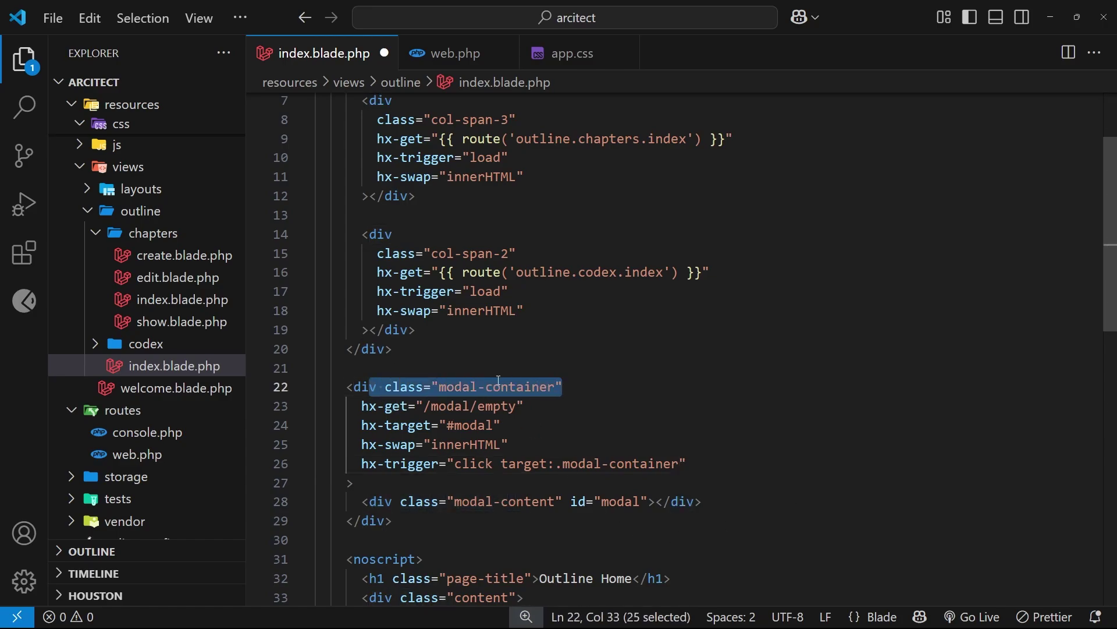
{"action": "left_click_drag", "start_coordinate": [365, 505], "coordinate": [707, 502]}
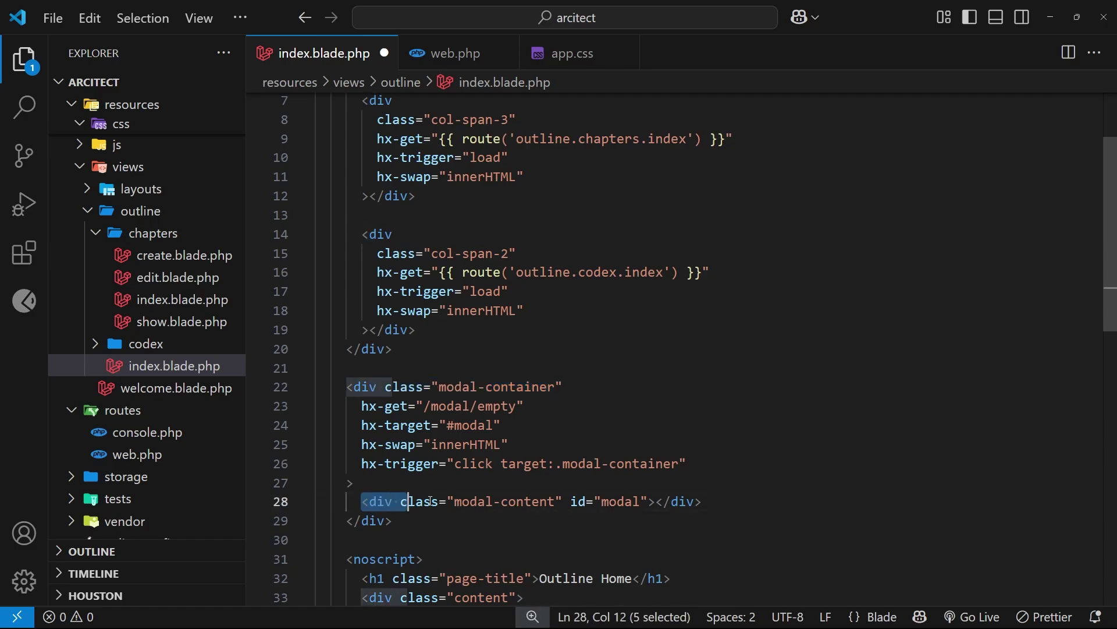
{"action": "left_click", "coordinate": [709, 468]}
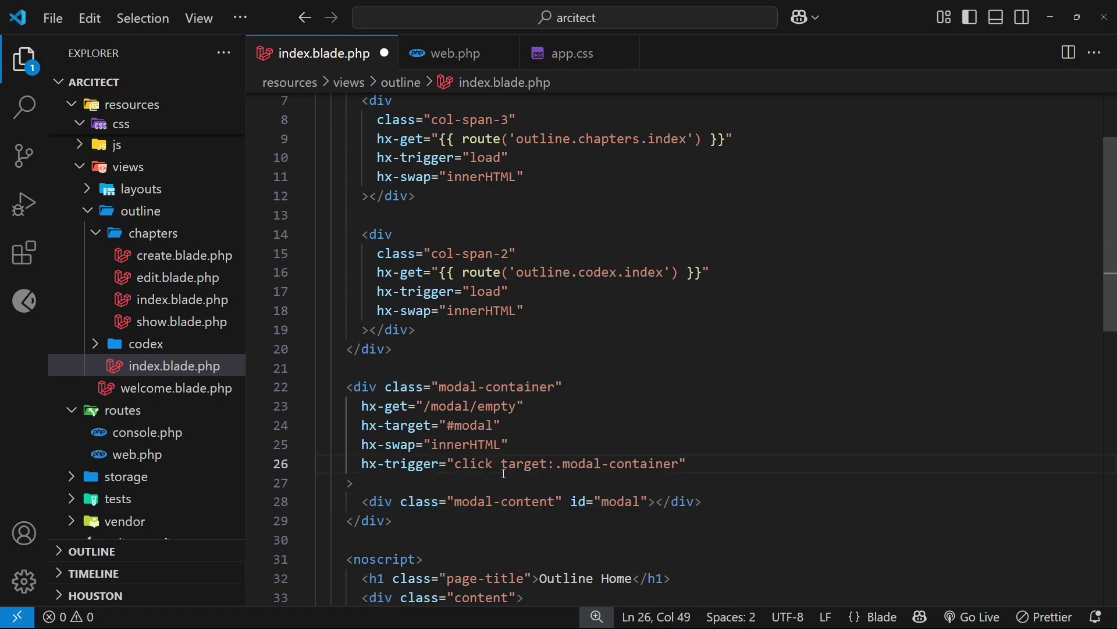
{"action": "left_click_drag", "start_coordinate": [502, 468], "coordinate": [557, 465]}
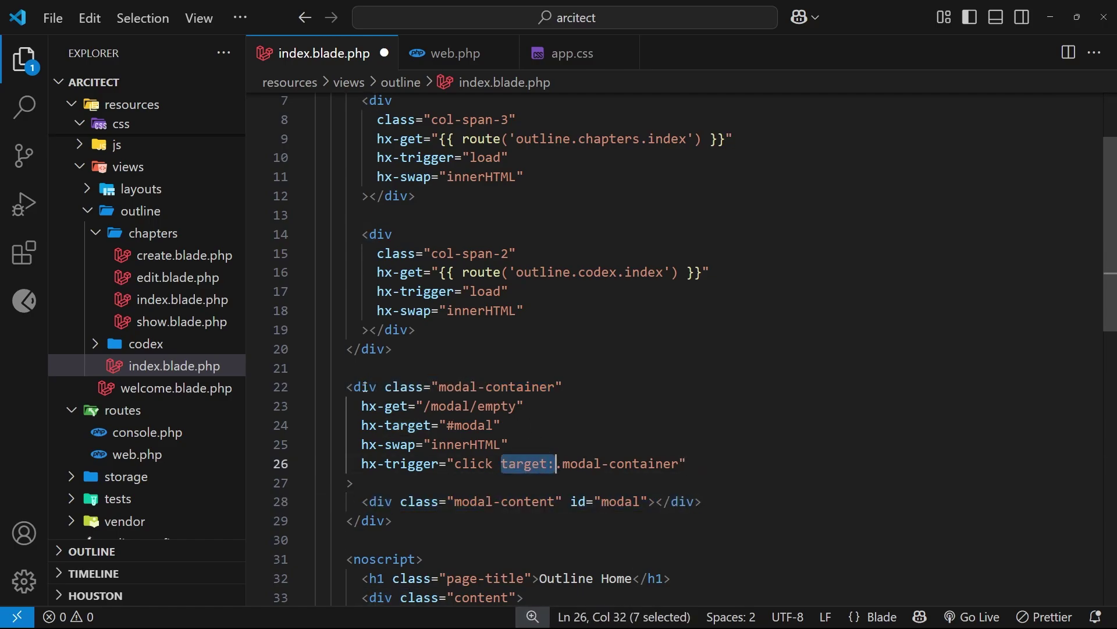
{"action": "left_click_drag", "start_coordinate": [353, 386], "coordinate": [558, 386]}
{"action": "left_click_drag", "start_coordinate": [409, 501], "coordinate": [635, 501]}
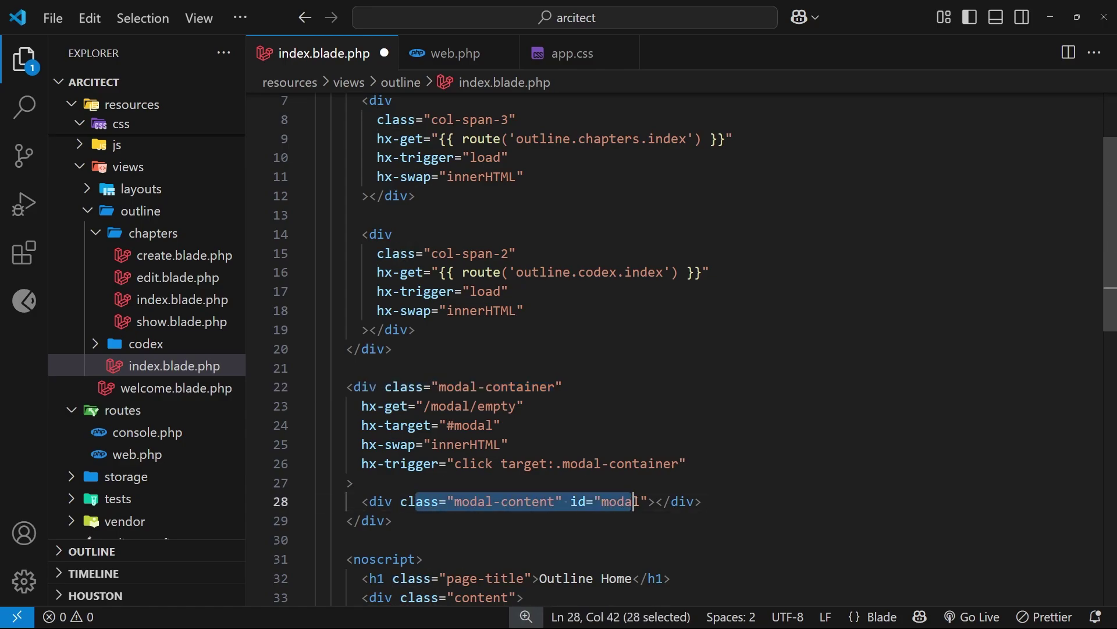
{"action": "left_click", "coordinate": [515, 425]}
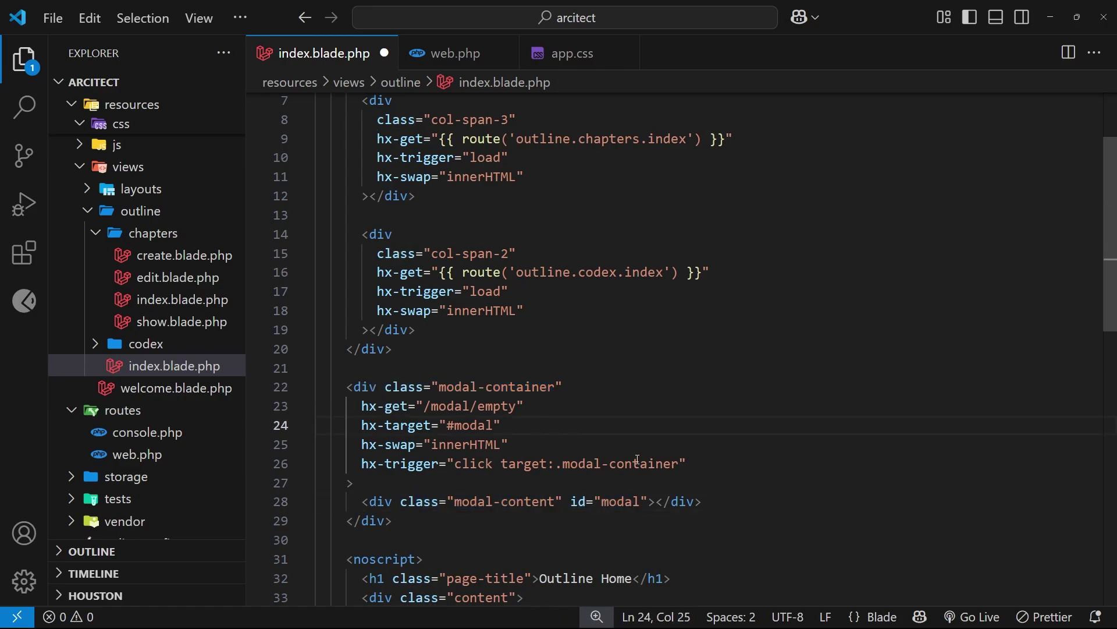
Save the outline view, then backdrop-close and reopen the new-chapter form, checking its fields.
{"action": "key", "text": "ctrl+s"}
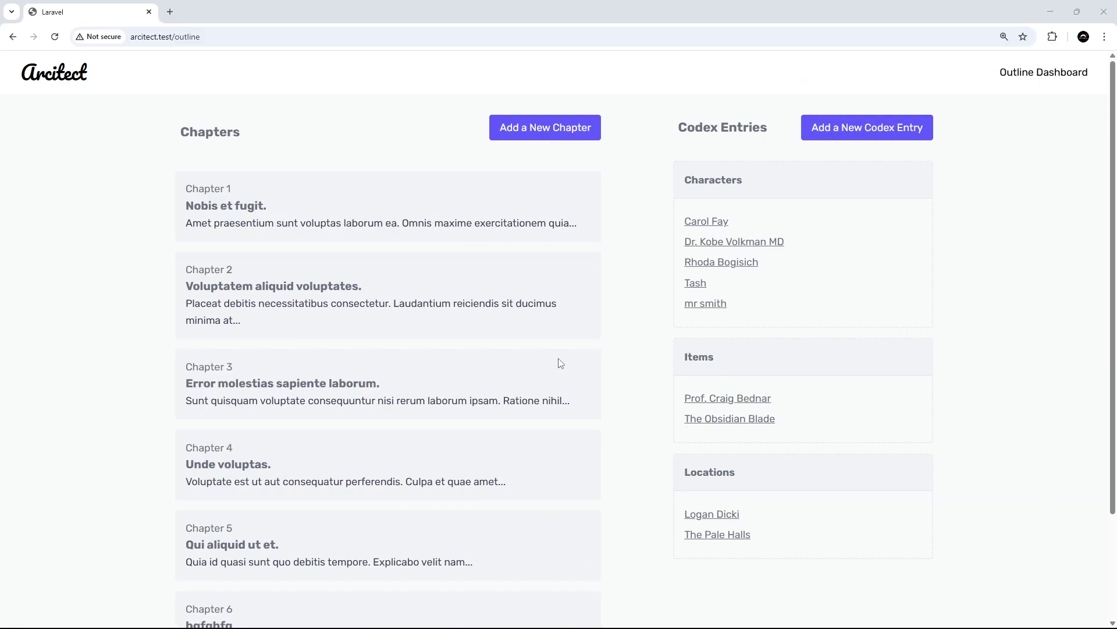
{"action": "left_click", "coordinate": [556, 131]}
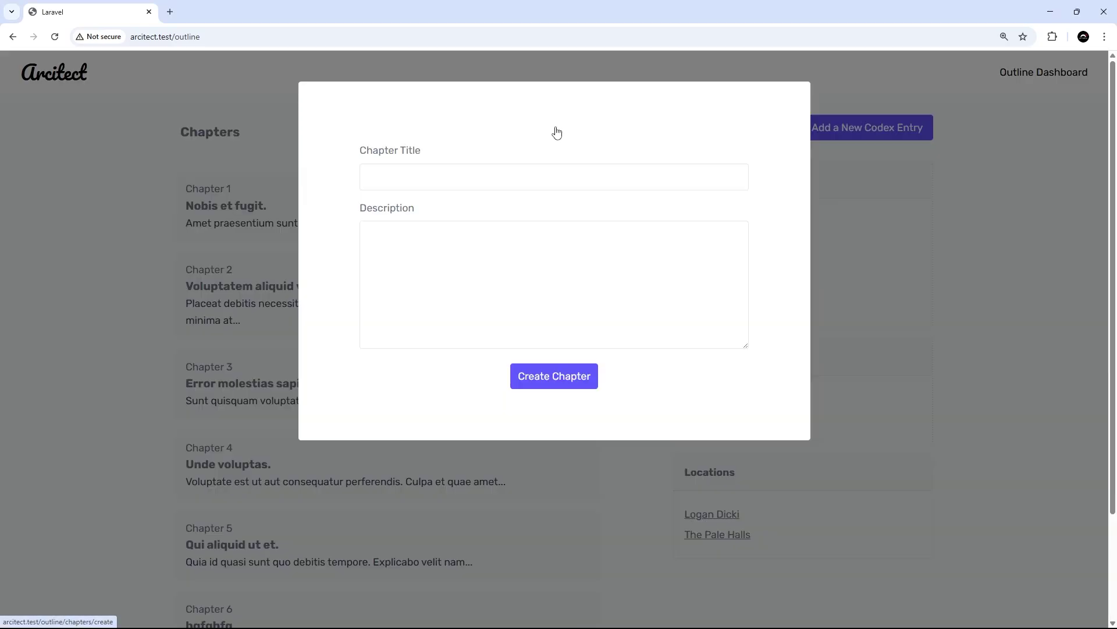
{"action": "left_click", "coordinate": [990, 242]}
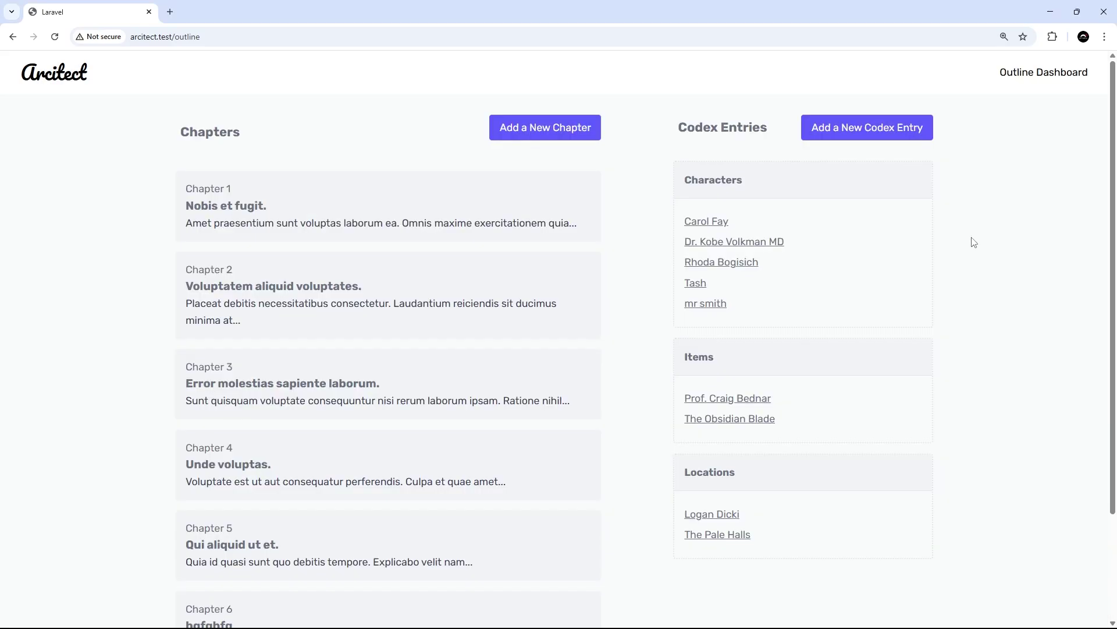
{"action": "left_click", "coordinate": [576, 133]}
{"action": "left_click", "coordinate": [440, 178]}
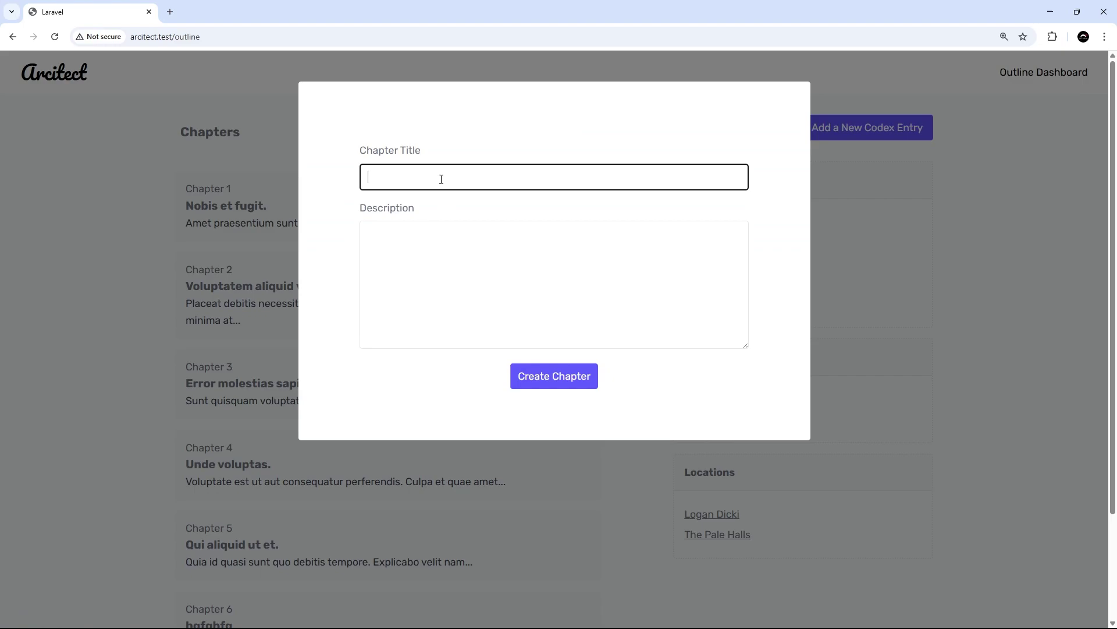
{"action": "left_click", "coordinate": [441, 257]}
{"action": "left_click", "coordinate": [457, 177]}
{"action": "type", "text": "sdfsd"}
{"action": "left_click", "coordinate": [441, 266]}
{"action": "type", "text": "sdfsd"}
Backdrop-close the form, open and close Chapter 2's details twice, then reopen the form.
{"action": "left_click", "coordinate": [1000, 401]}
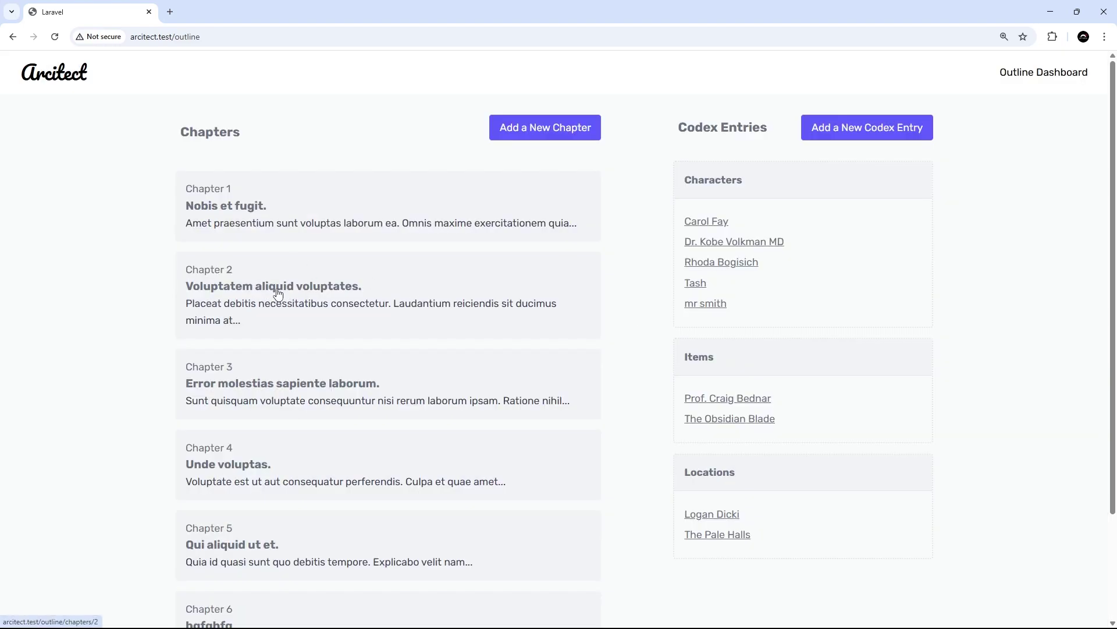
{"action": "left_click", "coordinate": [277, 291]}
{"action": "left_click", "coordinate": [941, 297]}
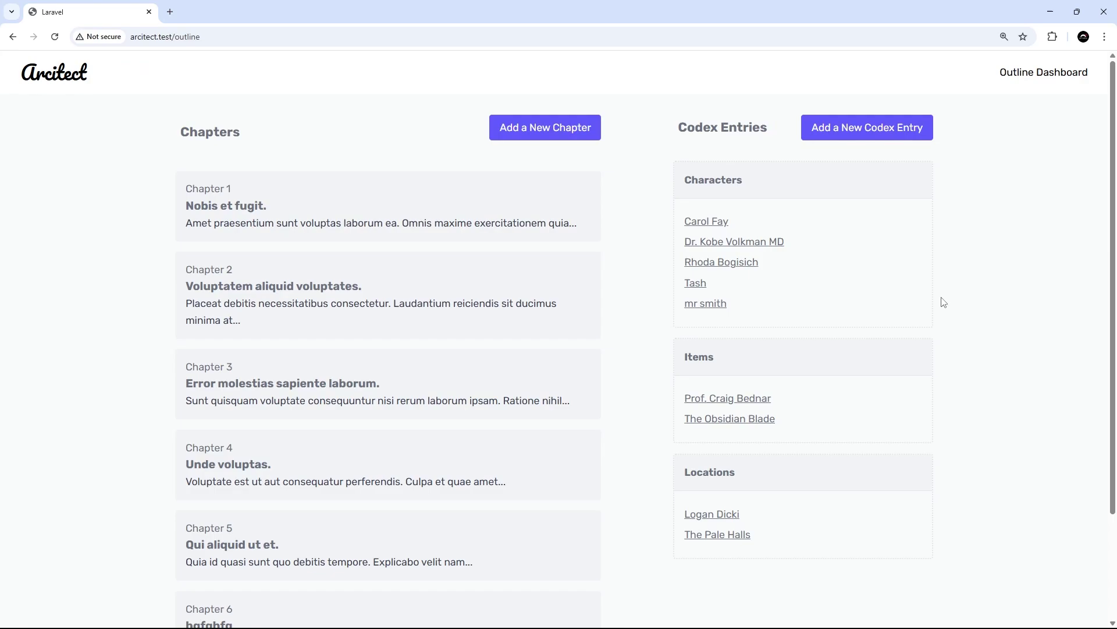
{"action": "left_click", "coordinate": [279, 284]}
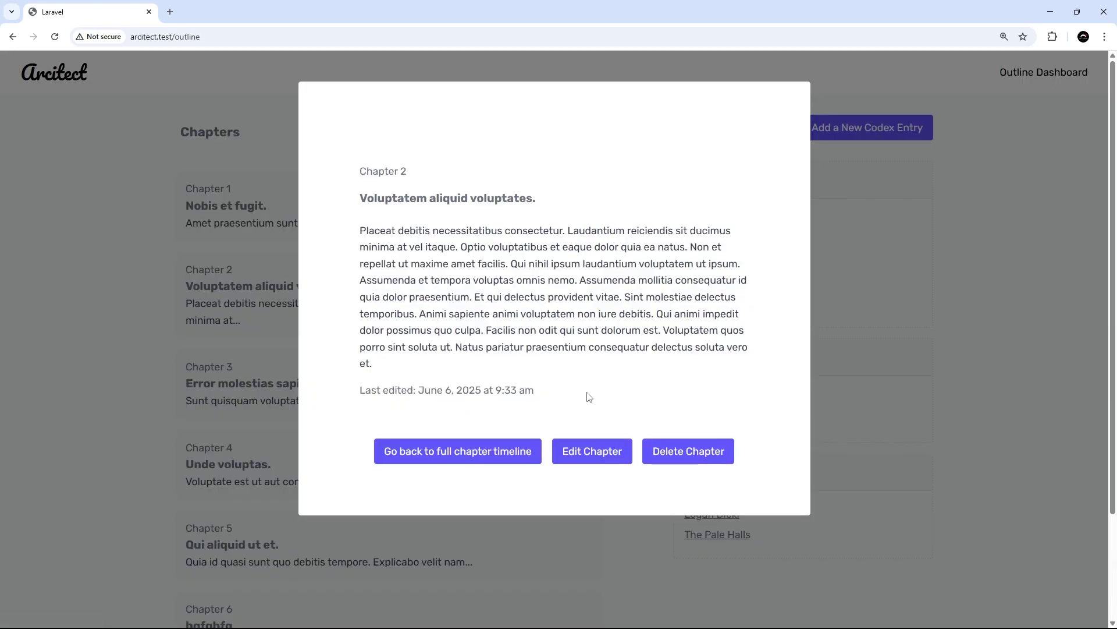
{"action": "left_click", "coordinate": [1024, 265]}
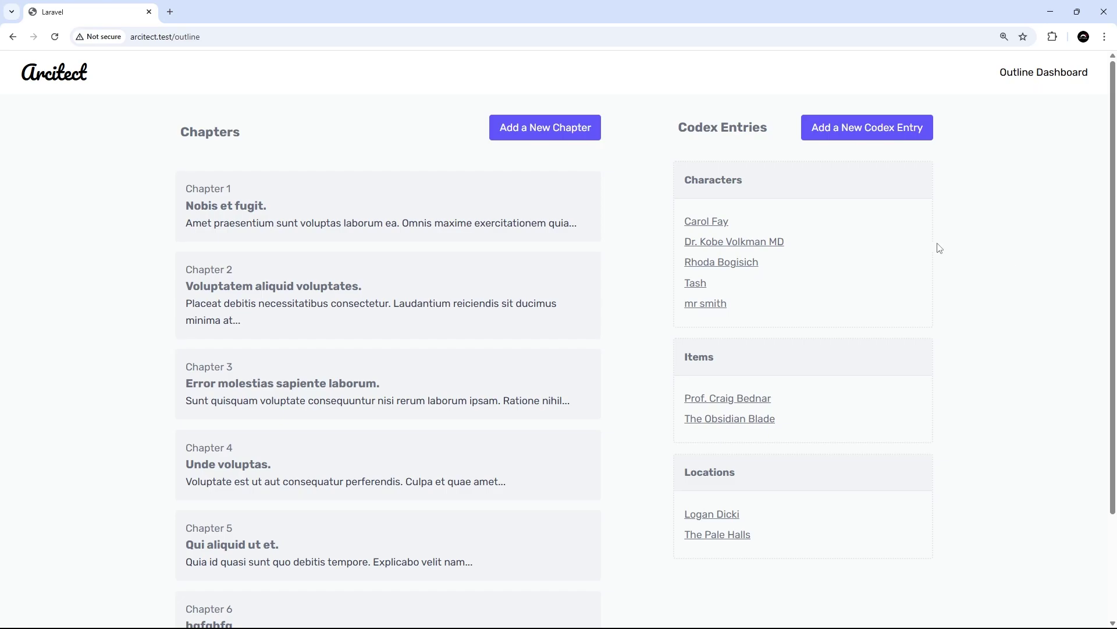
{"action": "left_click", "coordinate": [569, 132]}
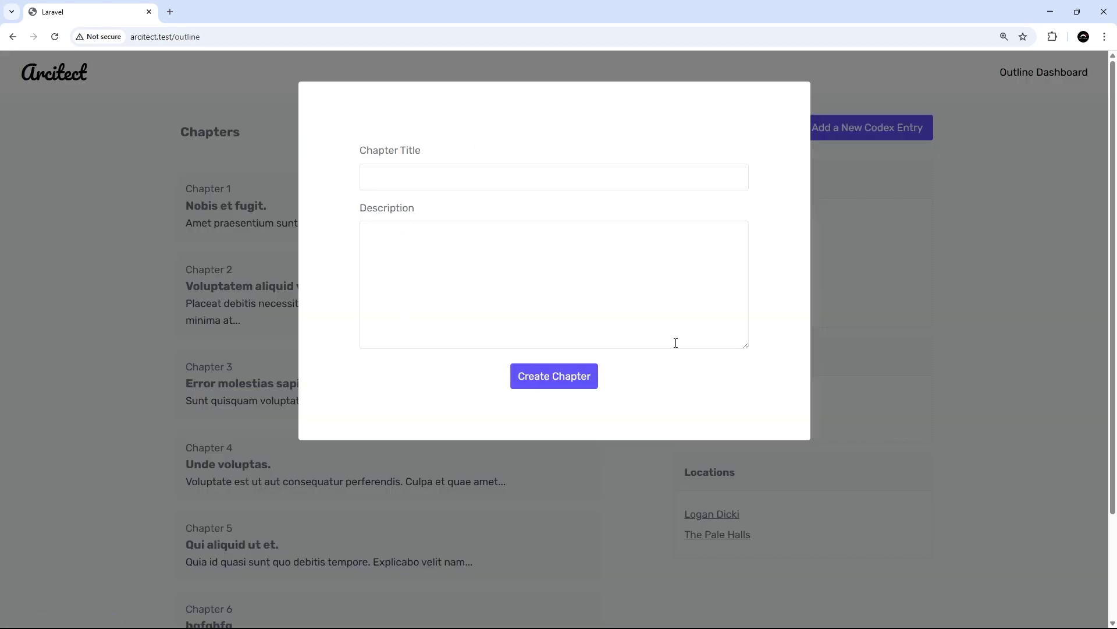
Enter the title 'sdfsdfsd' and a description, then submit with Create Chapter.
{"action": "left_click", "coordinate": [446, 181]}
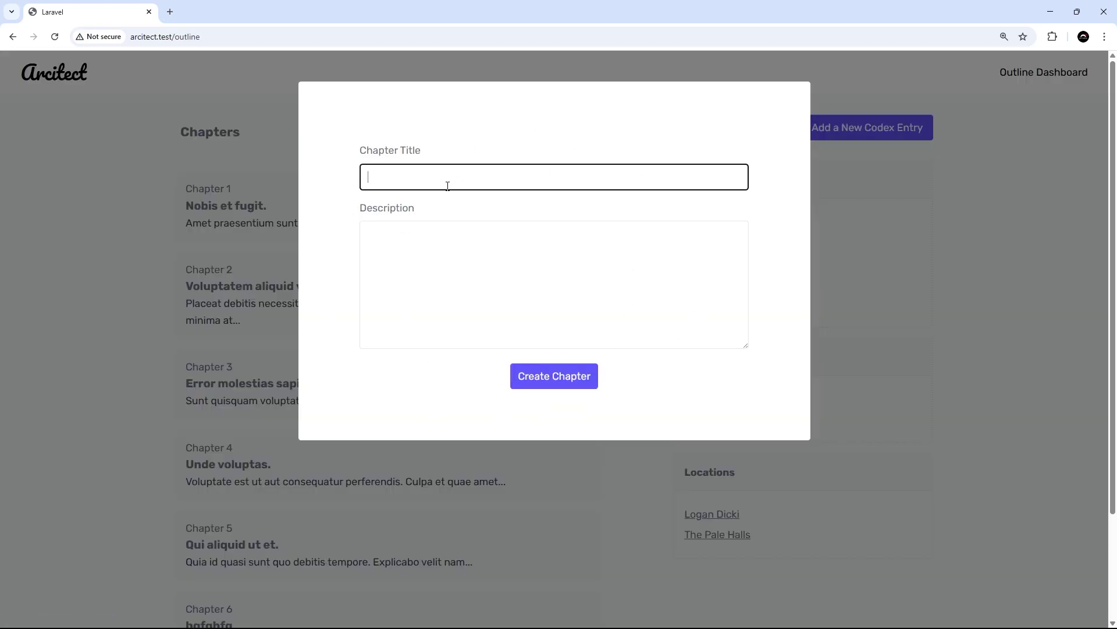
{"action": "left_click", "coordinate": [442, 265]}
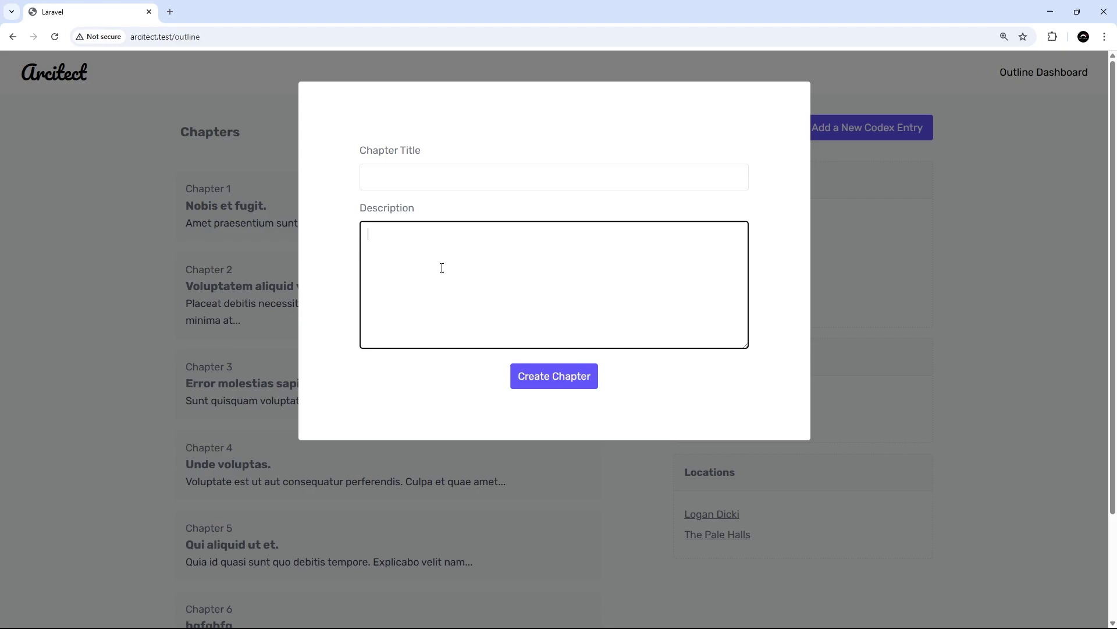
{"action": "left_click", "coordinate": [423, 182]}
{"action": "type", "text": "sdfsdfsd"}
{"action": "left_click", "coordinate": [494, 268]}
{"action": "type", "text": "fsdfsdfsdf"}
{"action": "left_click", "coordinate": [558, 387]}
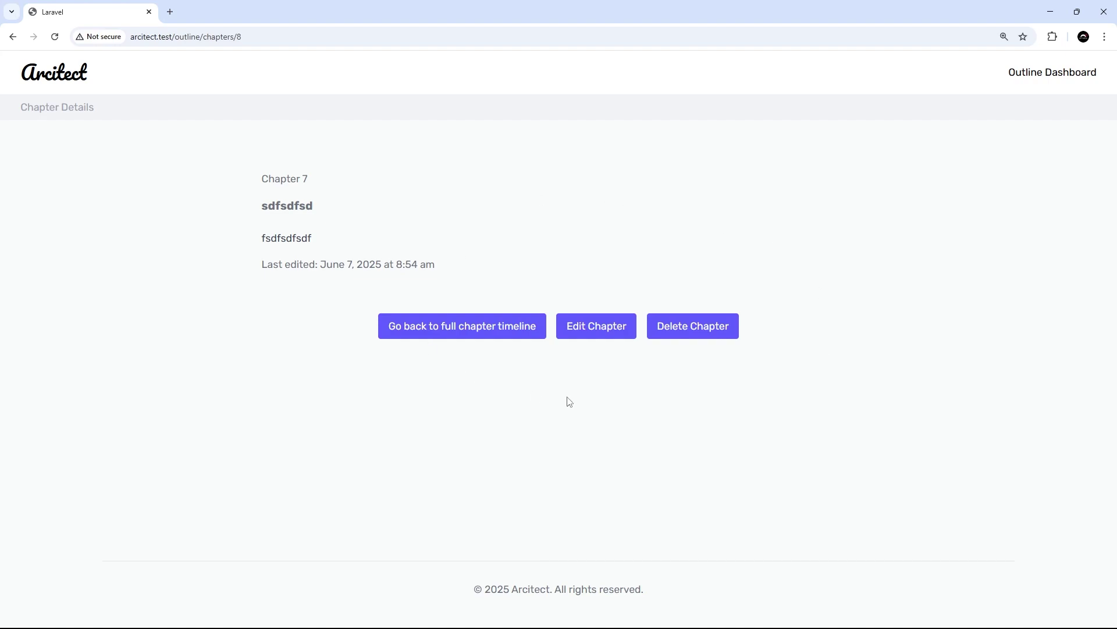
Return to the Outline Dashboard and open the Add a New Chapter form.
{"action": "left_click", "coordinate": [1043, 75]}
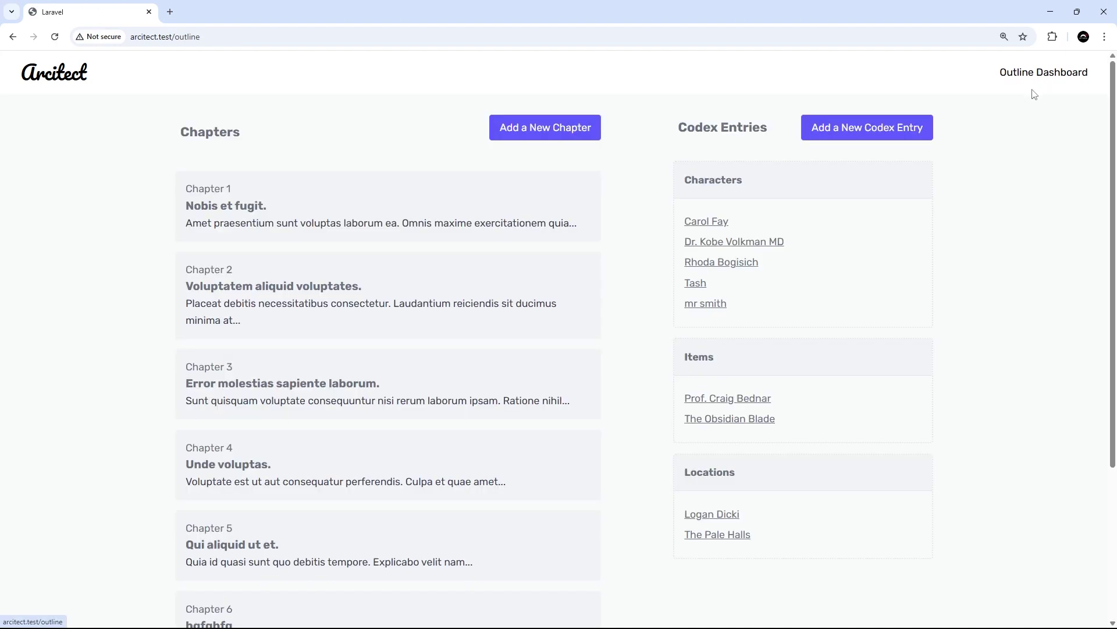
{"action": "left_click", "coordinate": [539, 130]}
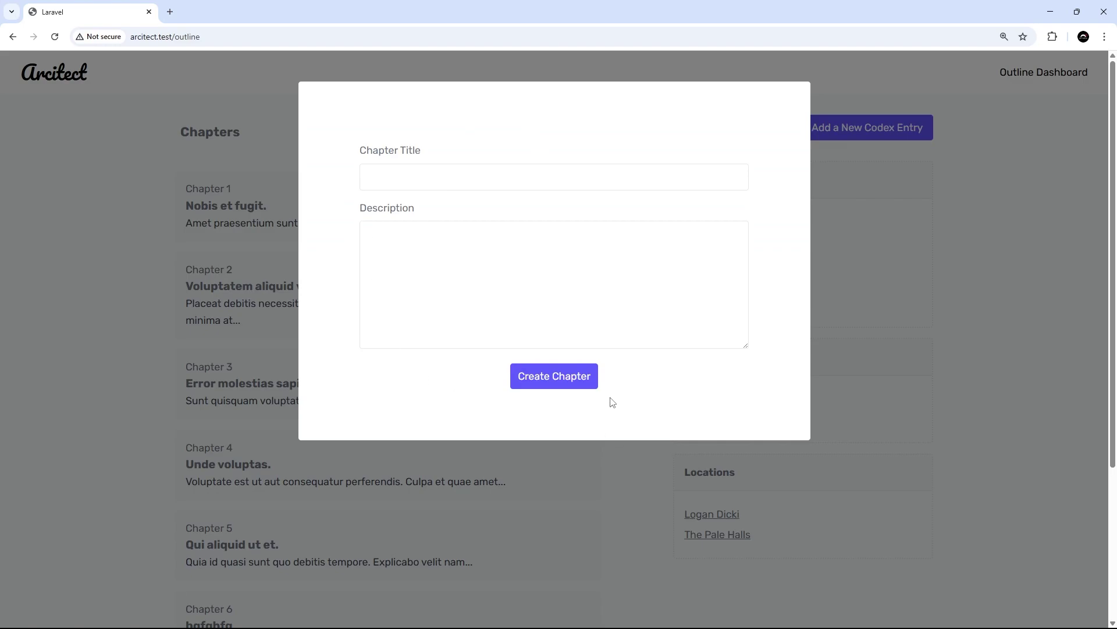
{"action": "scroll", "coordinate": [272, 309], "scroll_direction": "down", "scroll_amount": 2}
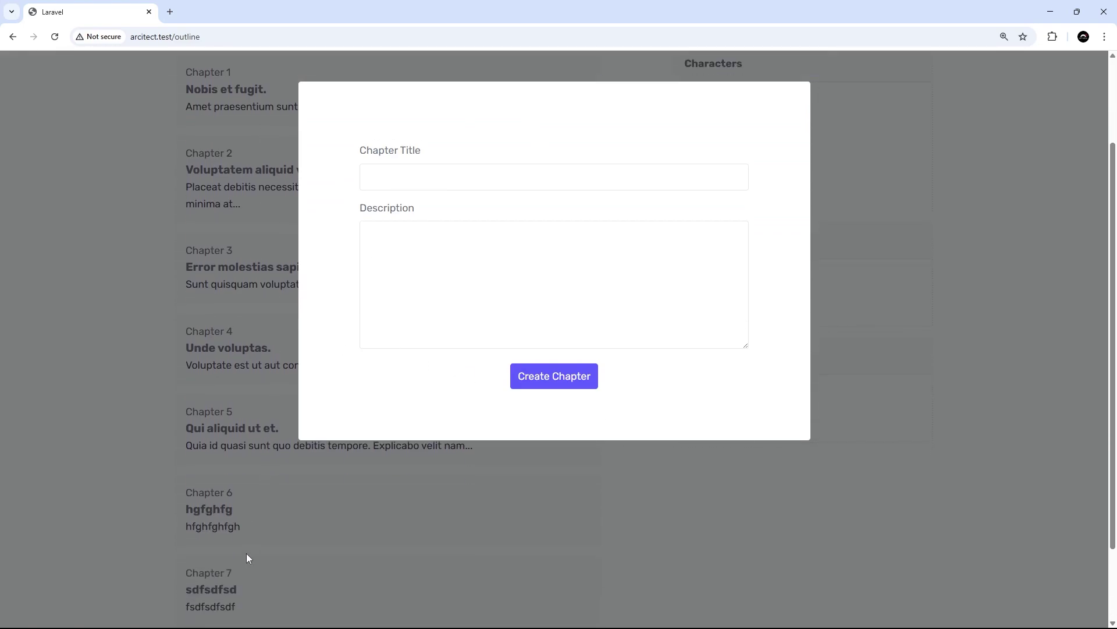
{"action": "scroll", "coordinate": [250, 437], "scroll_direction": "up", "scroll_amount": 2}
{"action": "scroll", "coordinate": [225, 394], "scroll_direction": "down", "scroll_amount": 1}
{"action": "scroll", "coordinate": [225, 394], "scroll_direction": "down", "scroll_amount": 2}
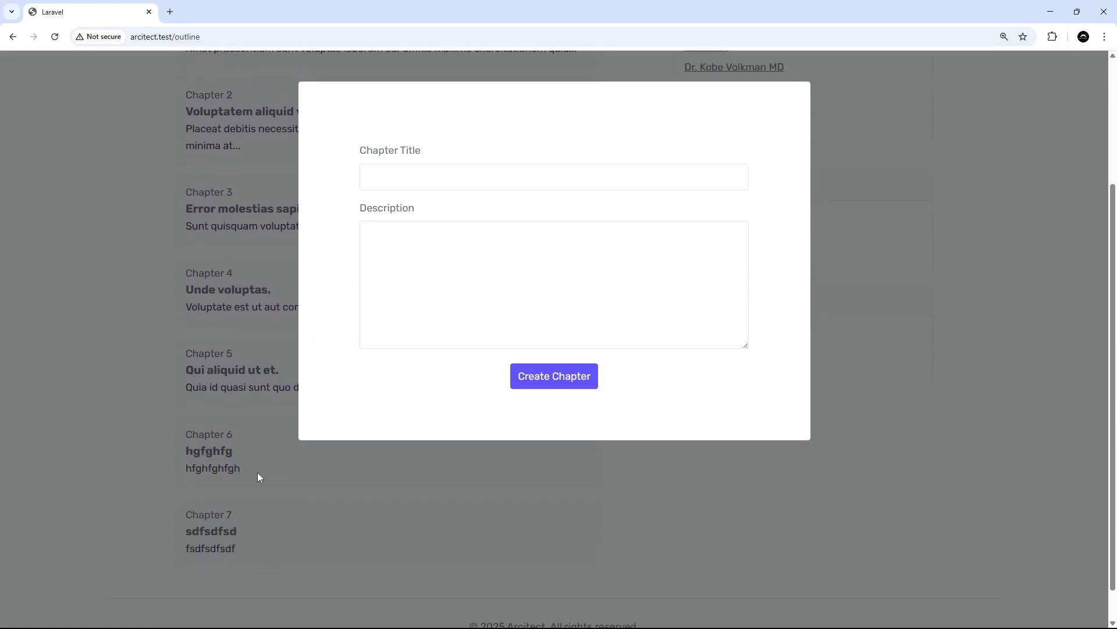
{"action": "scroll", "coordinate": [258, 476], "scroll_direction": "up", "scroll_amount": 3}
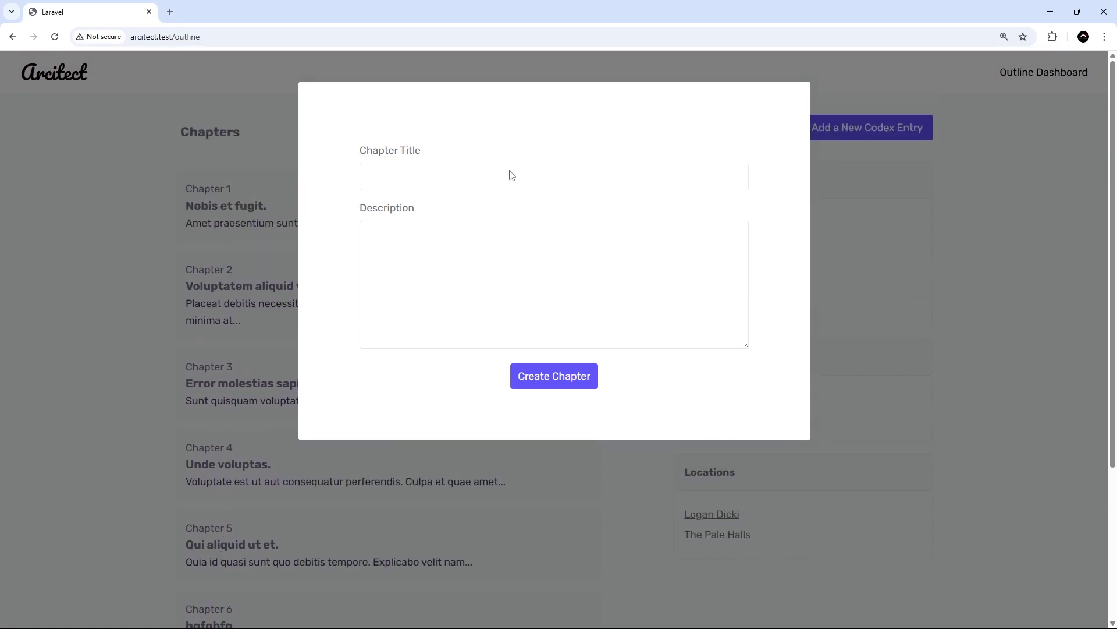